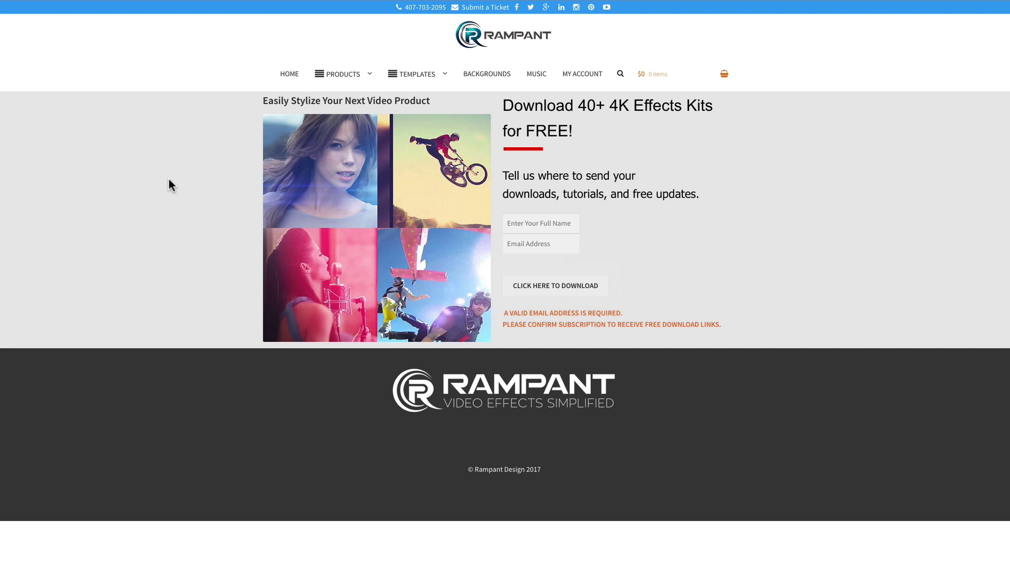
Enter the full name and e-mail address into the Rampant Design sign-up form.
{"action": "left_click", "coordinate": [529, 223]}
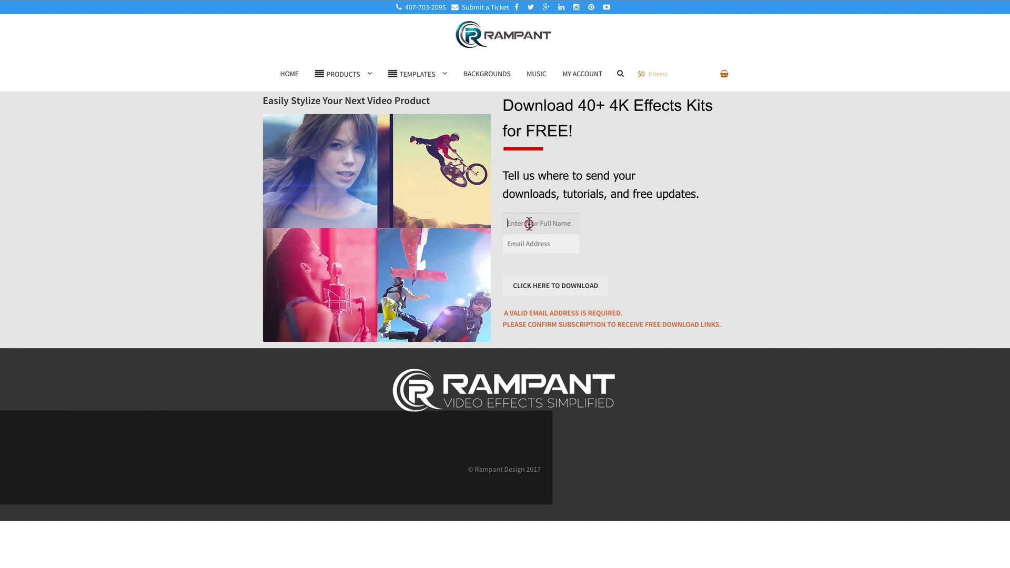
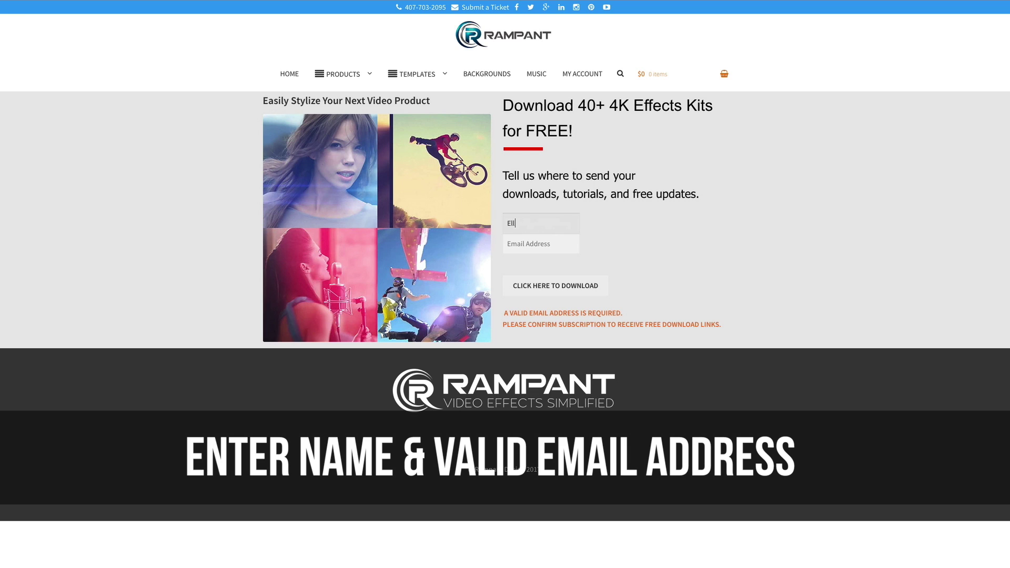
{"action": "key", "text": "Tab"}
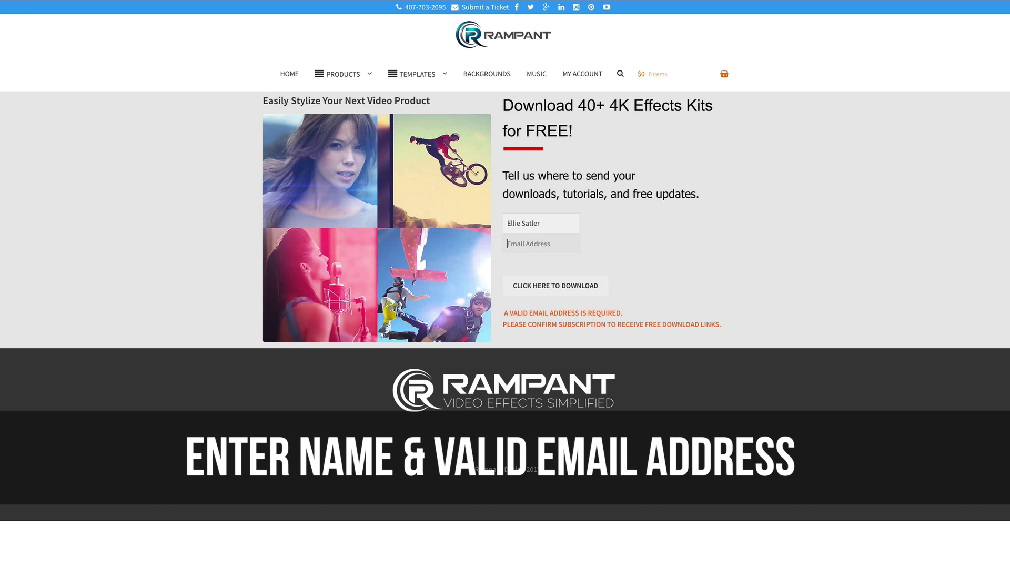
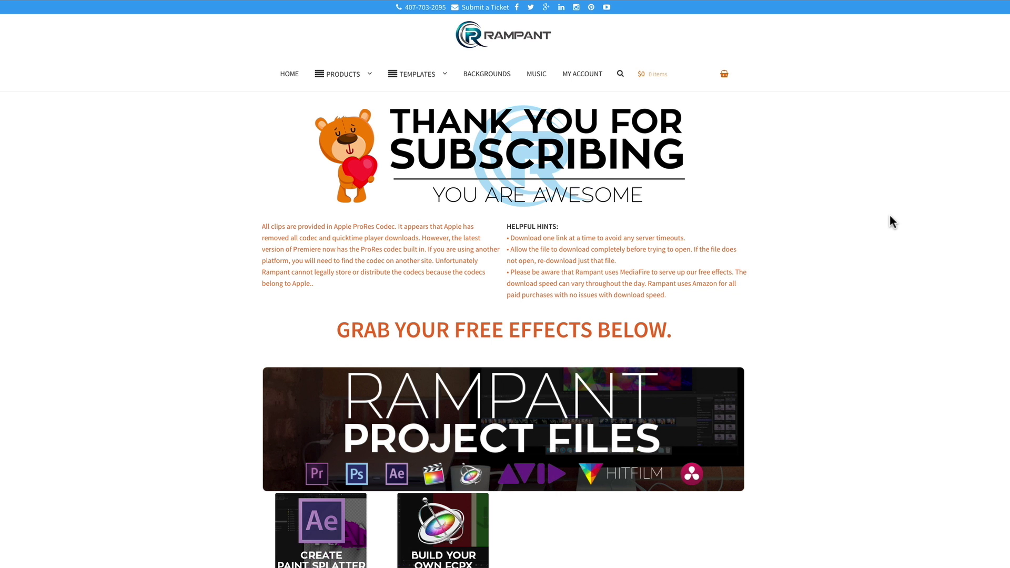
Scroll to Rampant Film & Light and open the free Designer Overlays download.
{"action": "scroll", "coordinate": [880, 216], "scroll_direction": "down", "scroll_amount": 4}
{"action": "scroll", "coordinate": [880, 213], "scroll_direction": "down", "scroll_amount": 20}
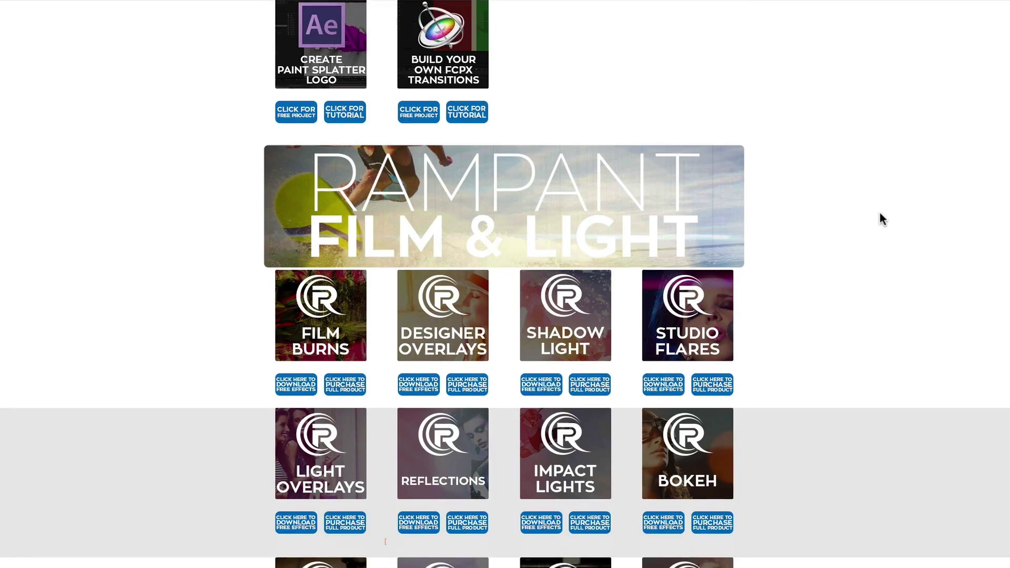
{"action": "scroll", "coordinate": [880, 213], "scroll_direction": "down", "scroll_amount": 16}
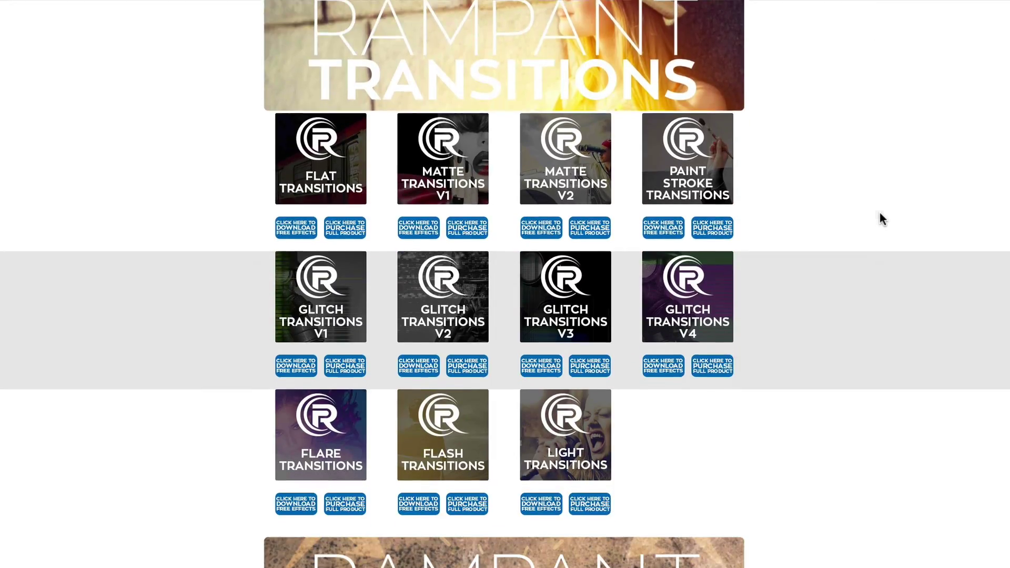
{"action": "scroll", "coordinate": [880, 214], "scroll_direction": "down", "scroll_amount": 13}
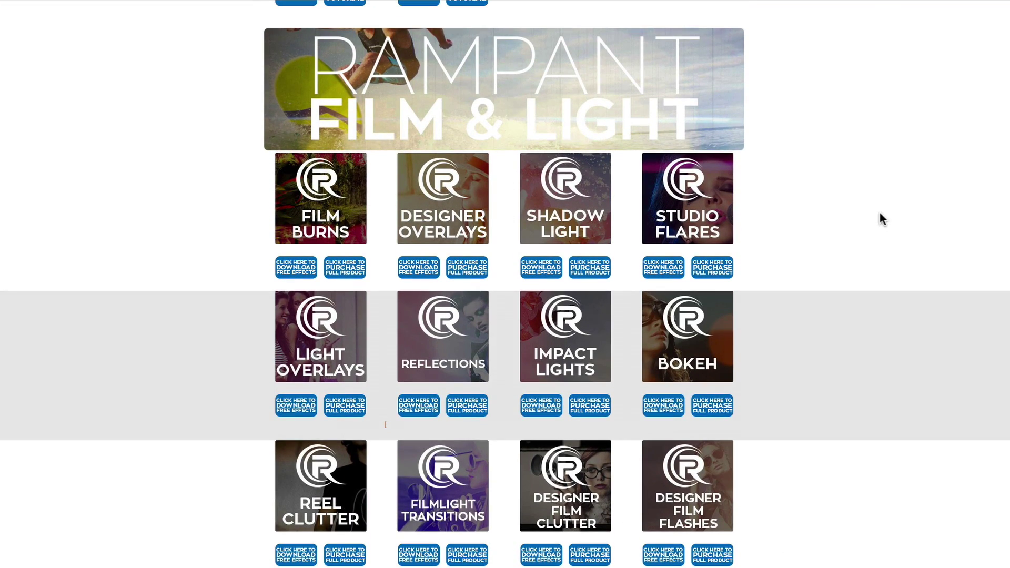
{"action": "scroll", "coordinate": [880, 213], "scroll_direction": "up", "scroll_amount": 1}
{"action": "left_click", "coordinate": [468, 221]}
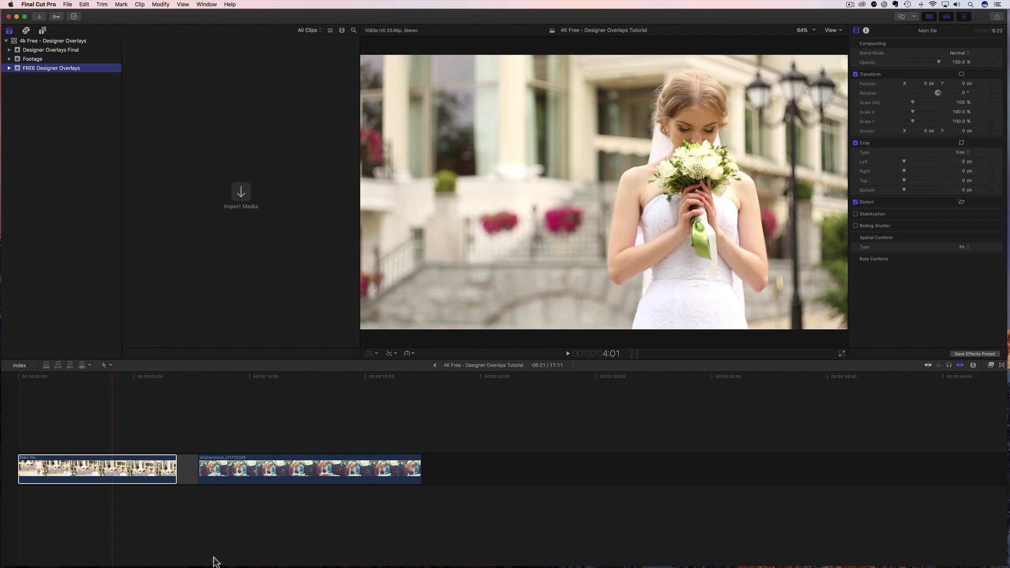
Open the downloaded Rampant overlays folder in Finder, then return to the Final Cut Pro project.
{"action": "mouse_move", "coordinate": [113, 559]}
{"action": "left_click", "coordinate": [33, 556]}
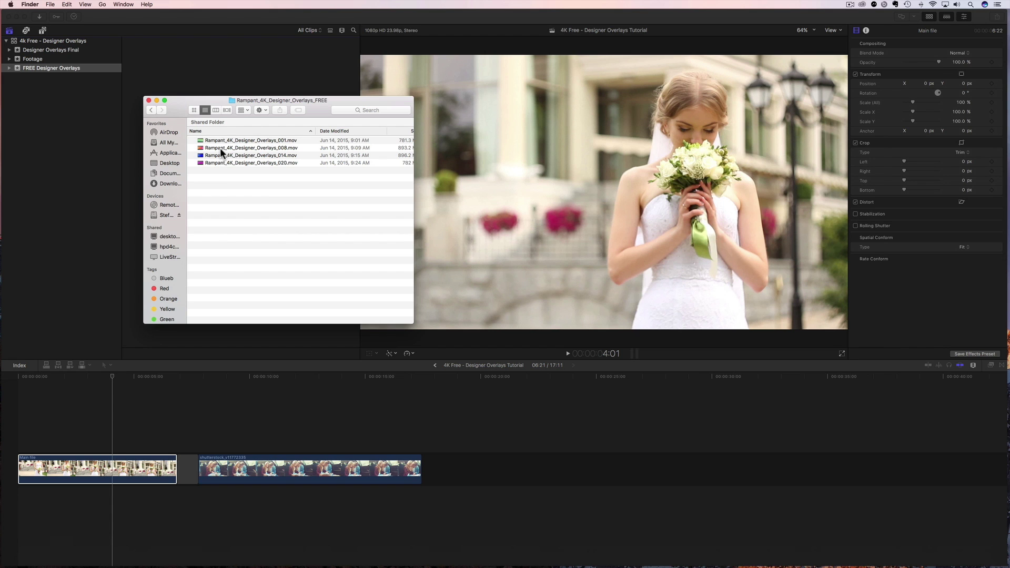
{"action": "left_click", "coordinate": [25, 120]}
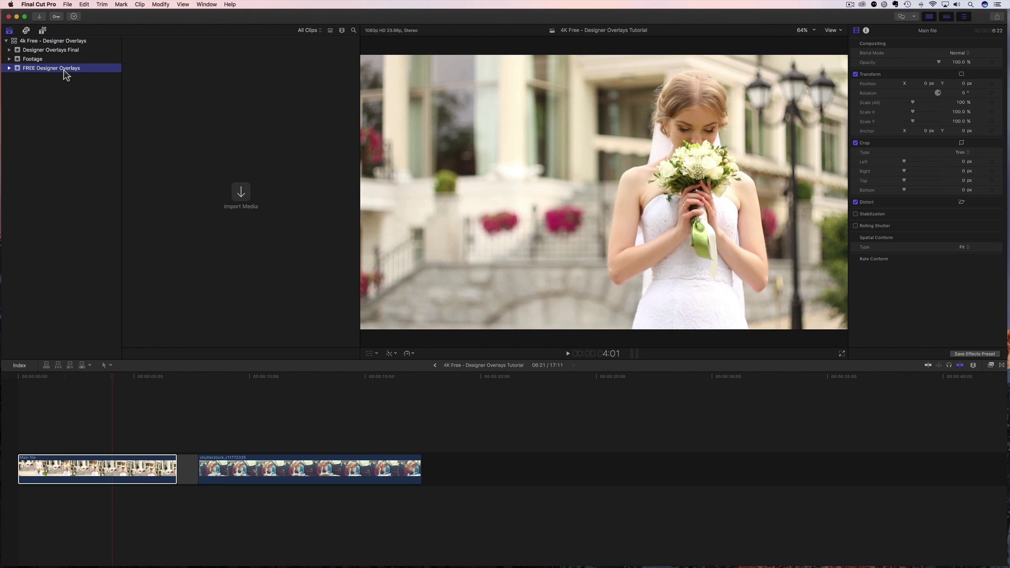
Start a New Event from the sidebar library menu, cancel it, and bring back the overlays folder.
{"action": "right_click", "coordinate": [34, 138]}
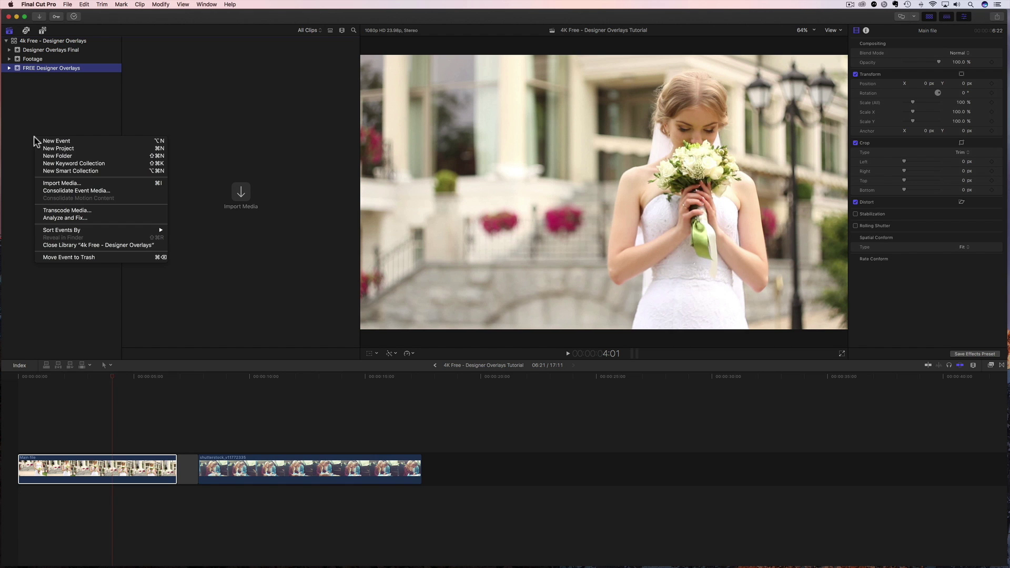
{"action": "left_click", "coordinate": [55, 141]}
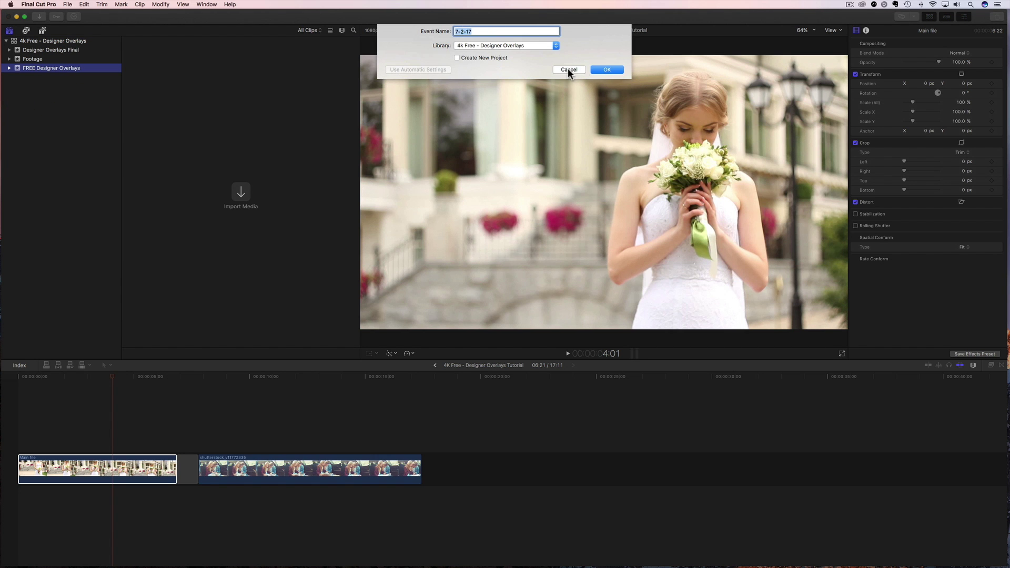
{"action": "left_click", "coordinate": [568, 70]}
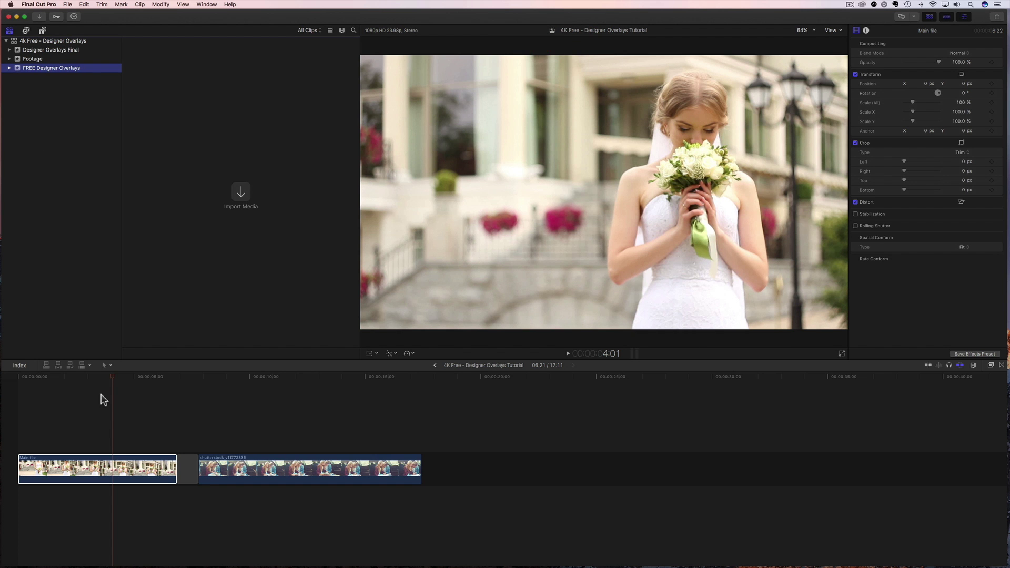
{"action": "left_click", "coordinate": [33, 558]}
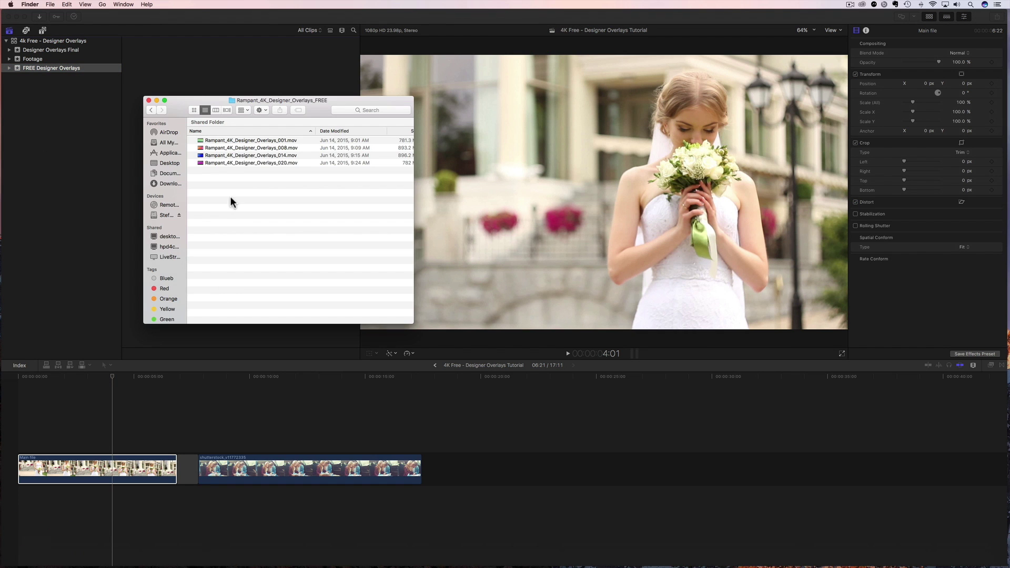
Import all four overlay .mov files into the FREE Designer Overlays event and return the playhead near the start.
{"action": "left_click", "coordinate": [219, 163]}
{"action": "key", "text": "super+a"}
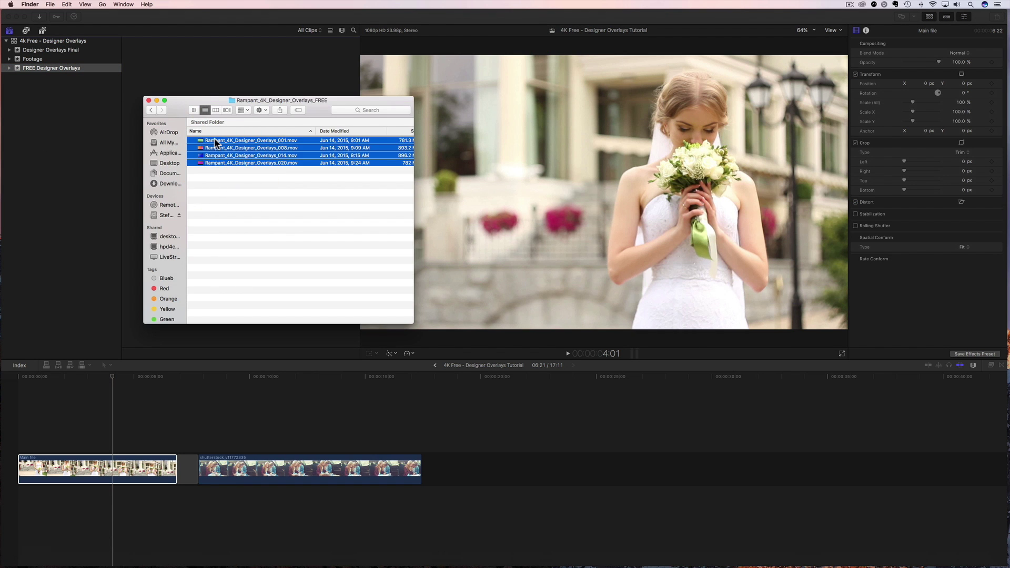
{"action": "left_click_drag", "start_coordinate": [215, 146], "coordinate": [203, 71]}
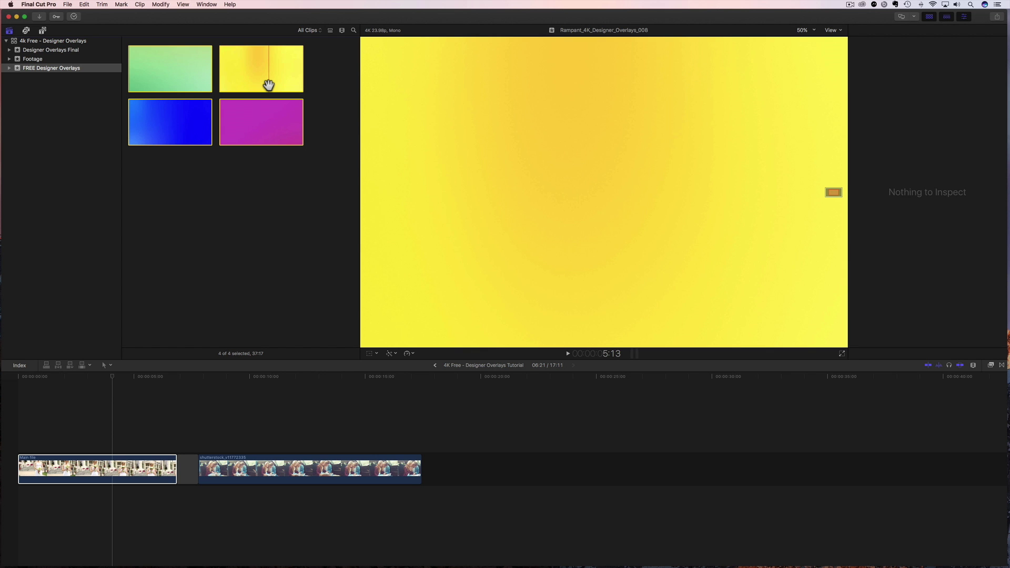
{"action": "left_click_drag", "start_coordinate": [112, 378], "coordinate": [51, 416]}
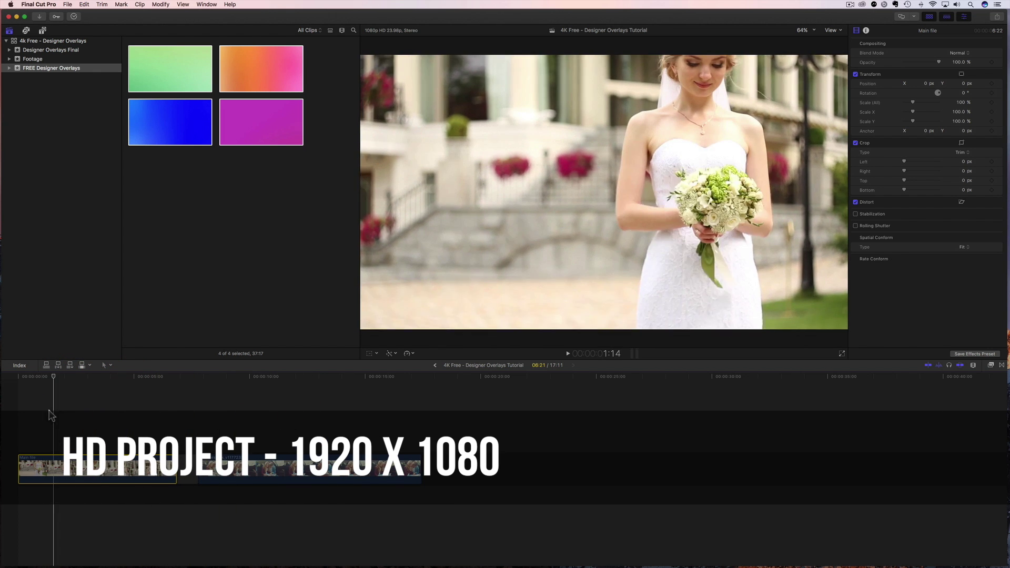
Connect orange gradient overlay 008 above the start of Main file and trim it to that clip's end.
{"action": "left_click", "coordinate": [69, 415]}
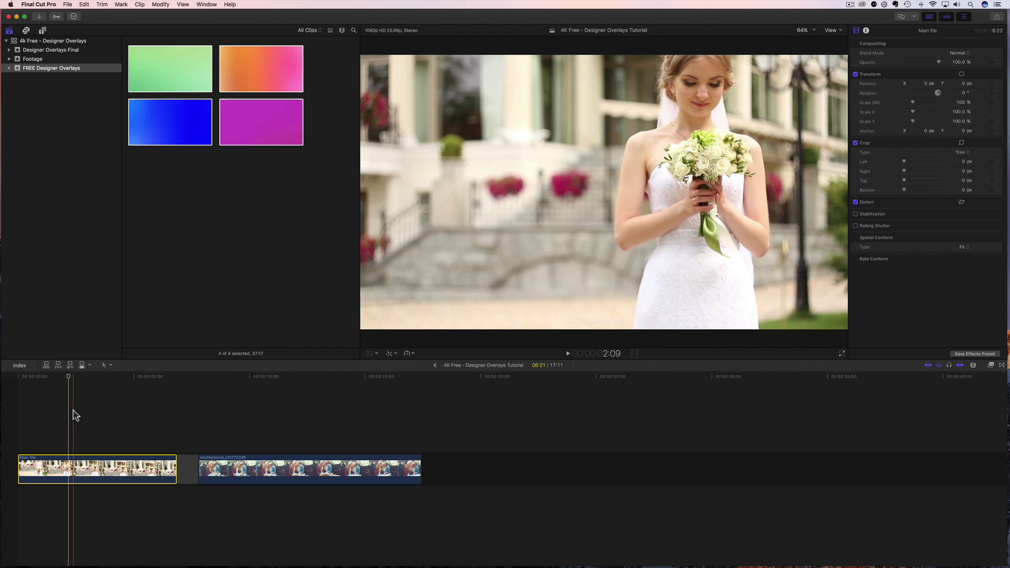
{"action": "left_click", "coordinate": [237, 69]}
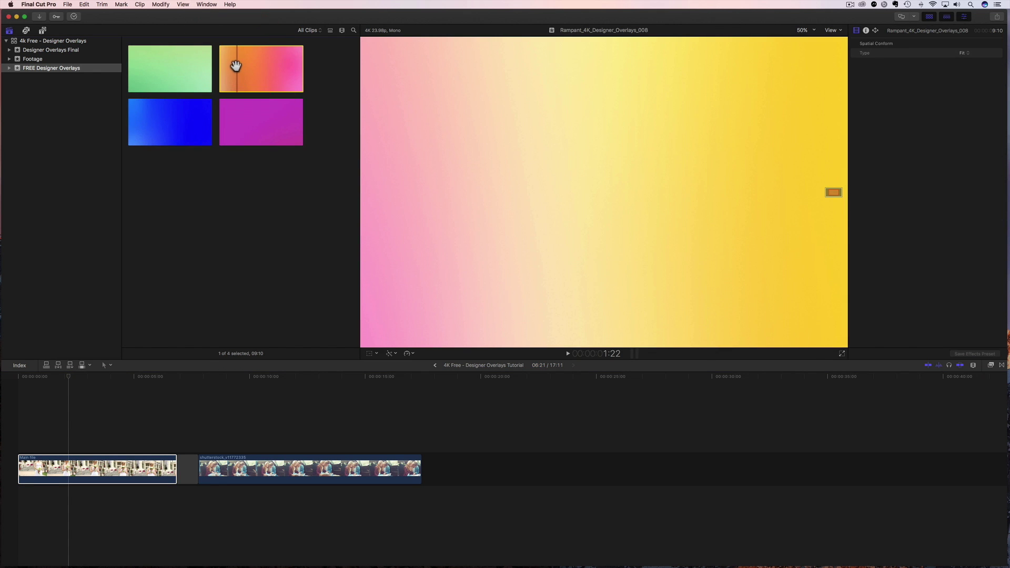
{"action": "left_click_drag", "start_coordinate": [237, 69], "coordinate": [16, 432]}
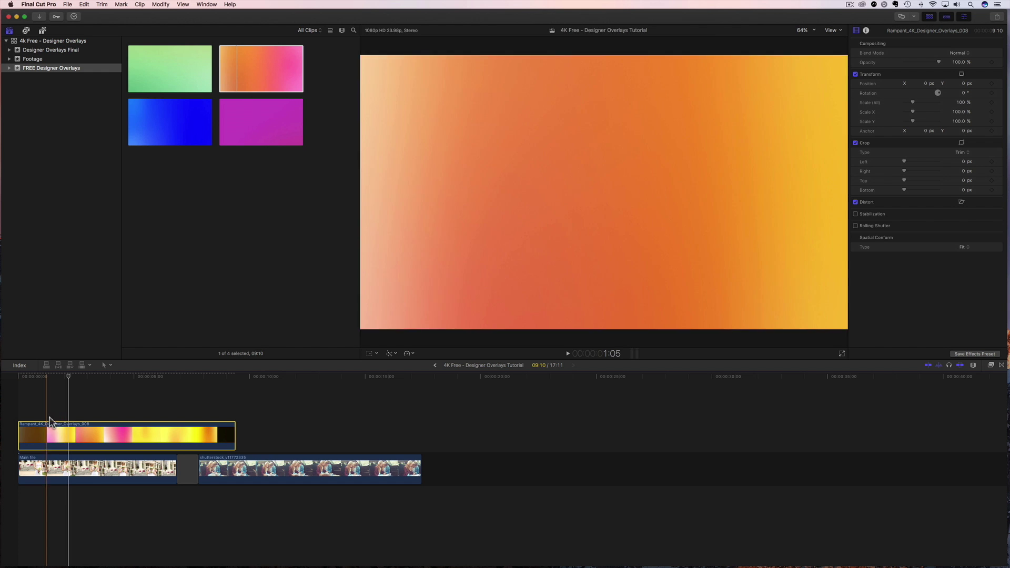
{"action": "left_click_drag", "start_coordinate": [235, 436], "coordinate": [177, 436]}
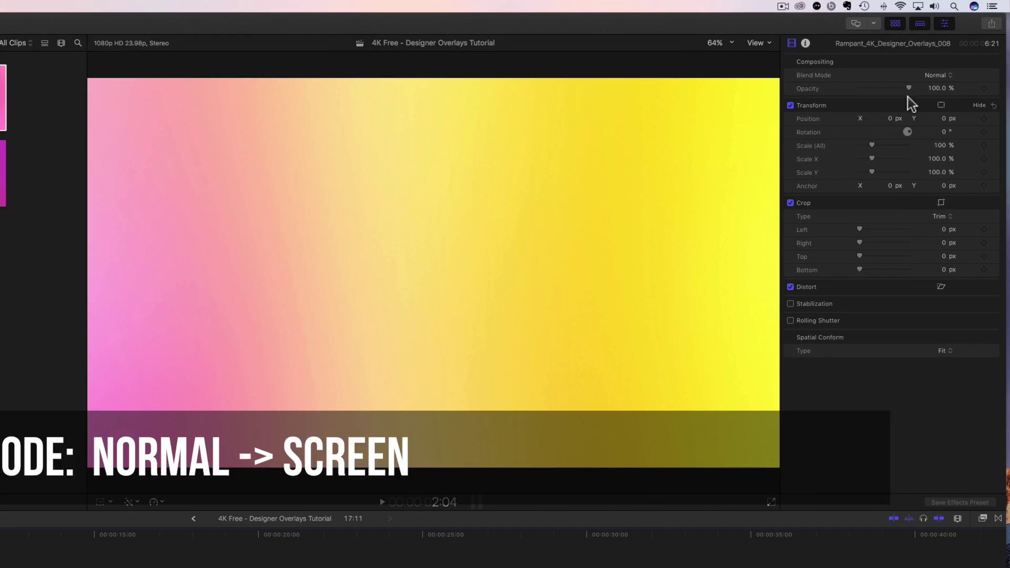
Set overlay 008's blend mode to Screen and its Spatial Conform Type to Fill.
{"action": "left_click", "coordinate": [943, 75]}
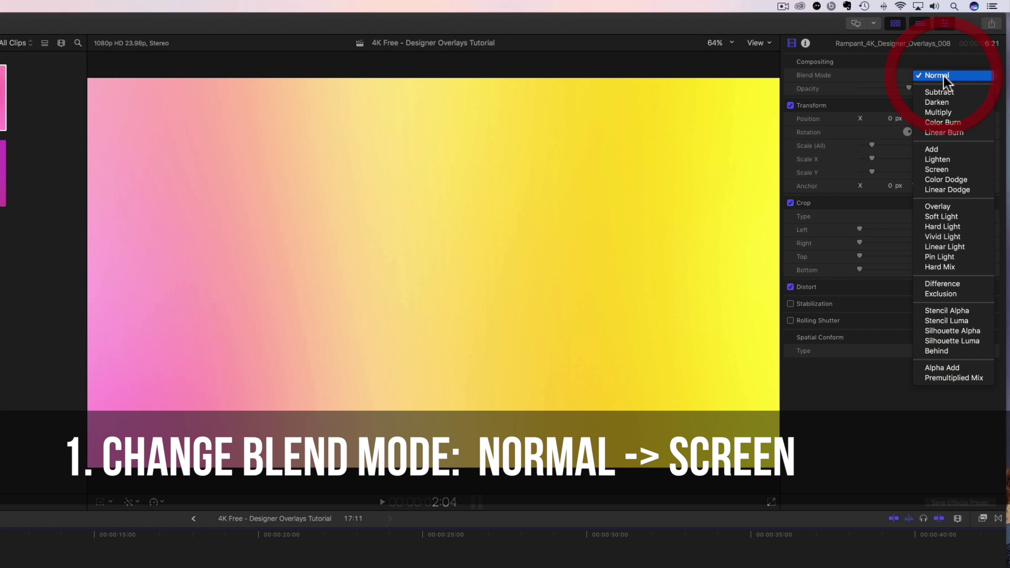
{"action": "left_click", "coordinate": [940, 167]}
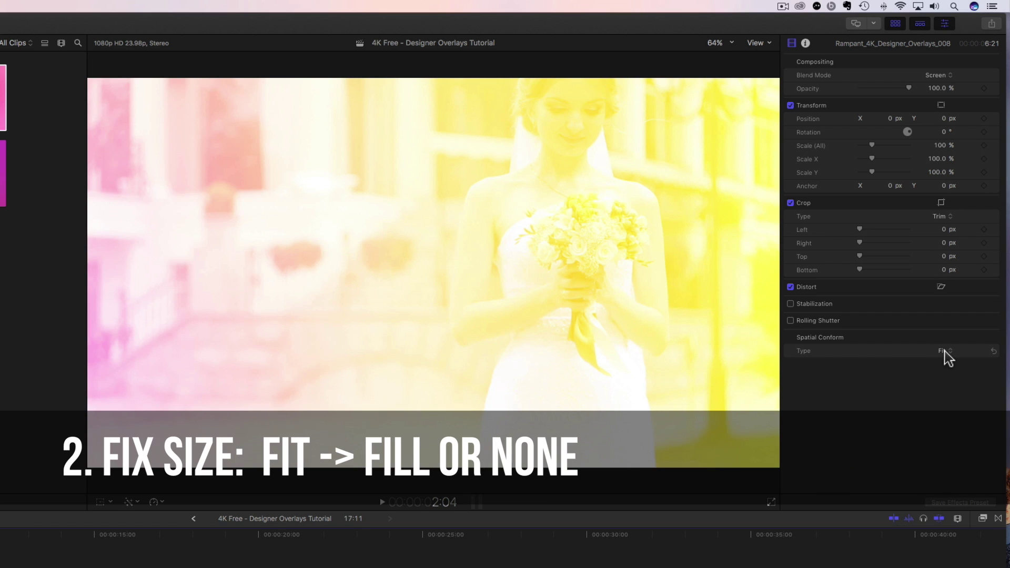
{"action": "left_click", "coordinate": [944, 351]}
{"action": "left_click", "coordinate": [945, 361]}
{"action": "left_click", "coordinate": [944, 354]}
{"action": "left_click", "coordinate": [946, 361]}
{"action": "left_click", "coordinate": [941, 352]}
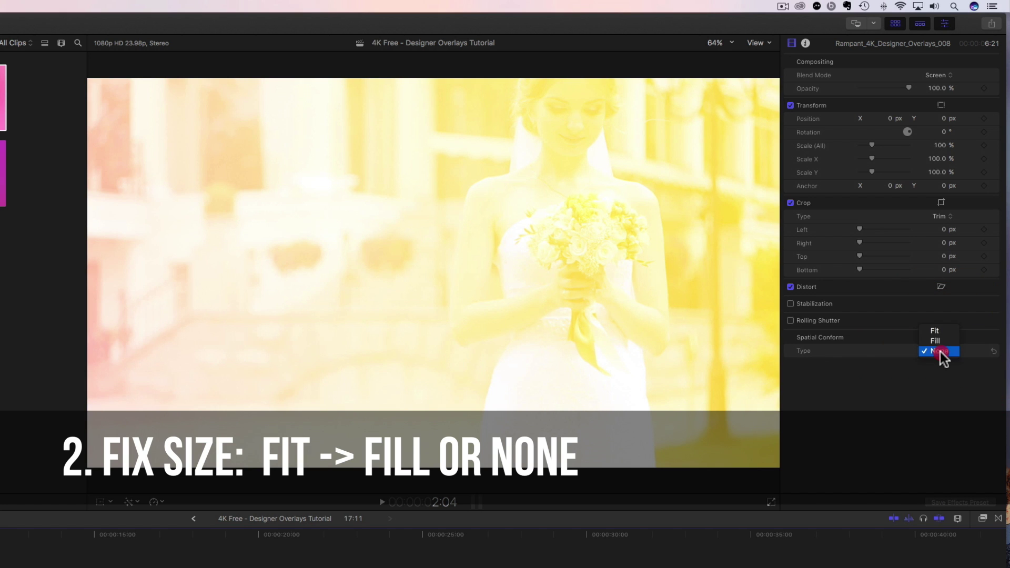
{"action": "left_click", "coordinate": [937, 341]}
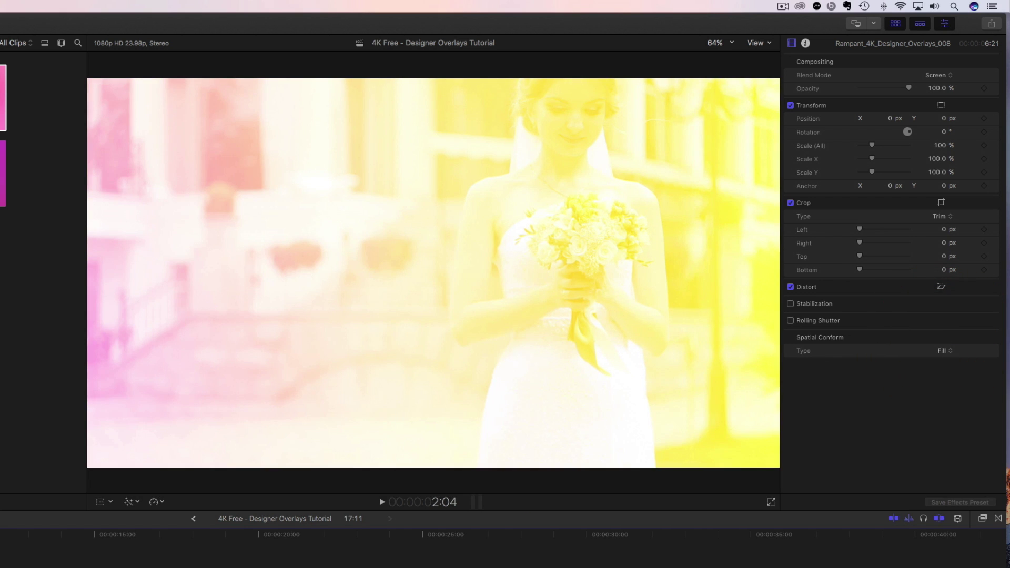
Play the project from the start and lower overlay 008's opacity to 39.8%.
{"action": "key", "text": "Home"}
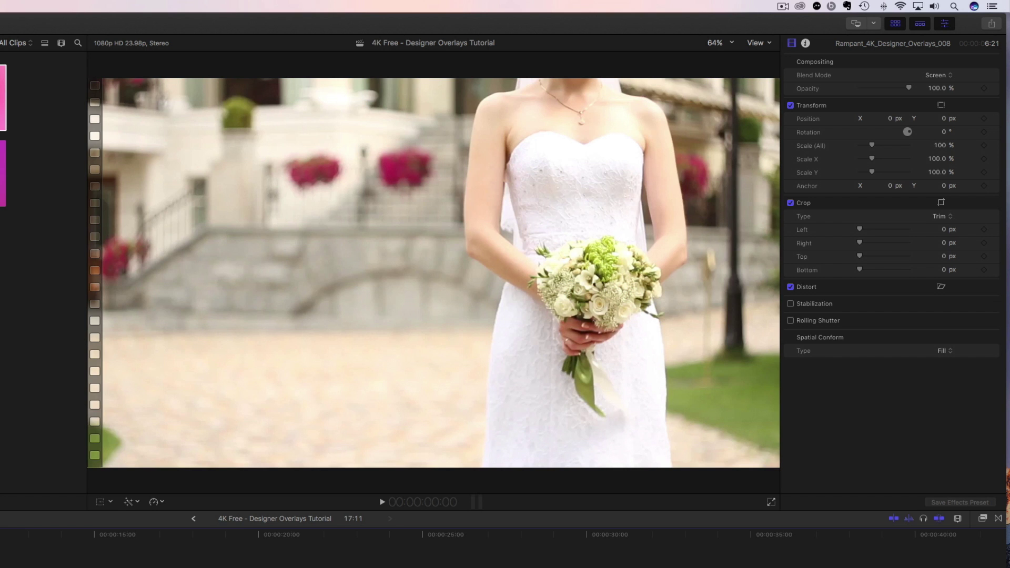
{"action": "key", "text": "space"}
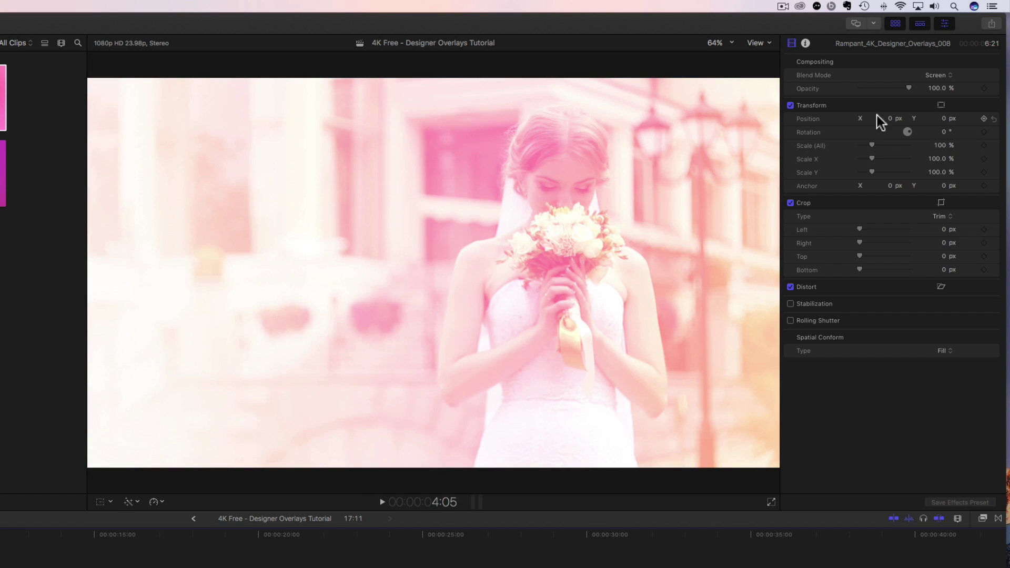
{"action": "left_click_drag", "start_coordinate": [909, 89], "coordinate": [882, 88]}
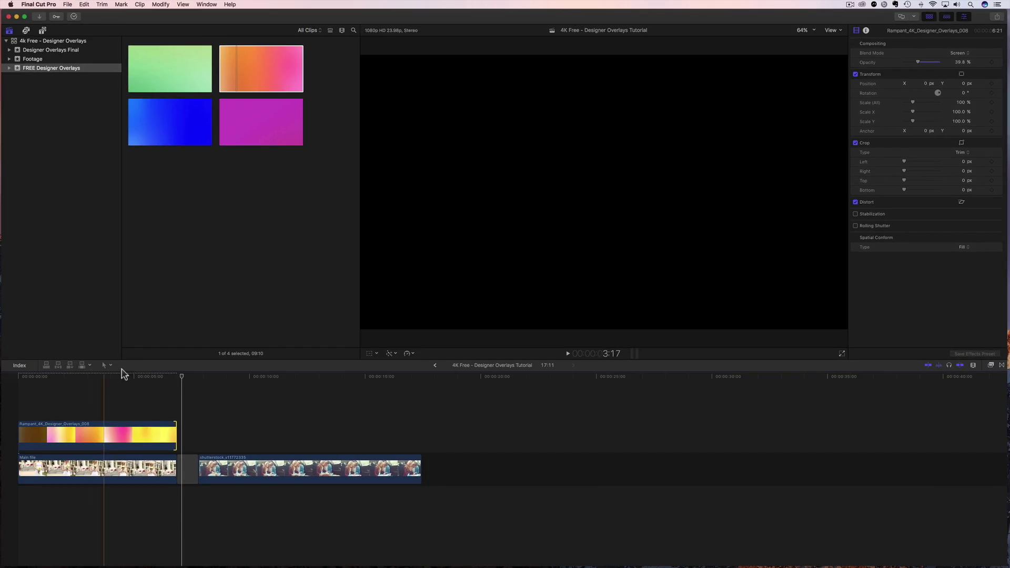
{"action": "left_click", "coordinate": [182, 376]}
{"action": "left_click", "coordinate": [153, 377]}
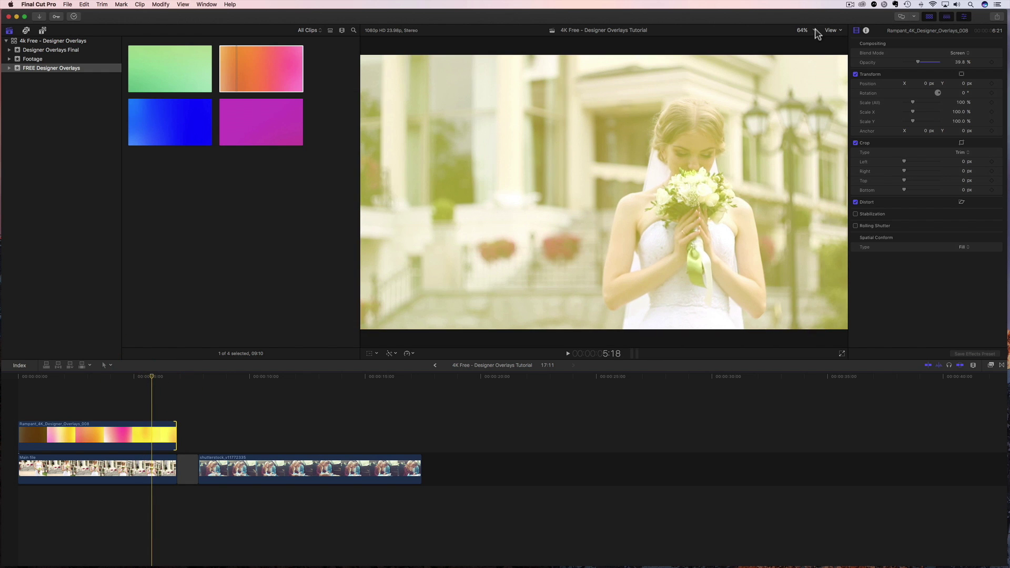
Zoom the viewer to 12.5%, show transform controls for Main file, then select overlay 008.
{"action": "left_click", "coordinate": [815, 31]}
{"action": "left_click", "coordinate": [803, 55]}
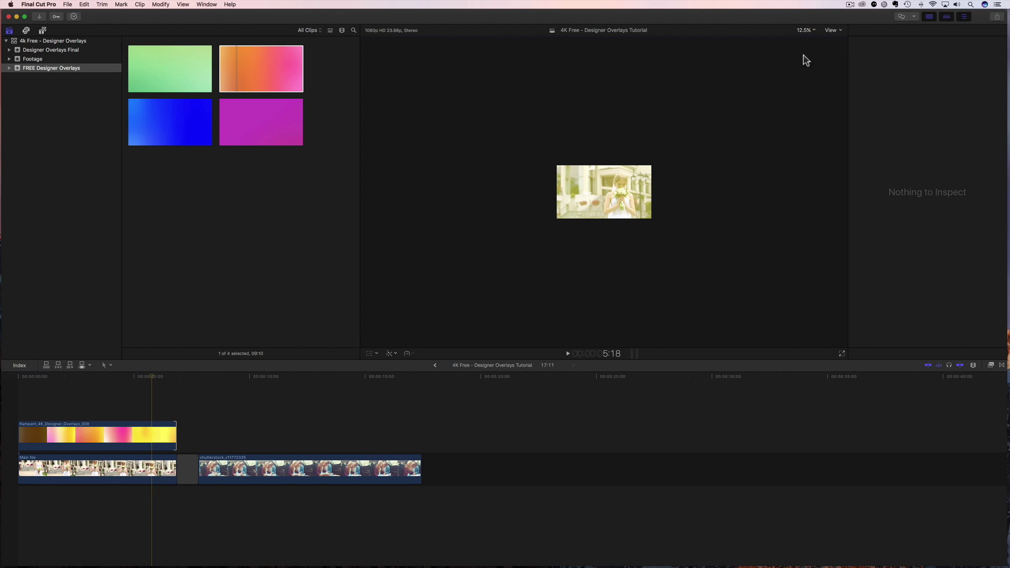
{"action": "left_click", "coordinate": [113, 467]}
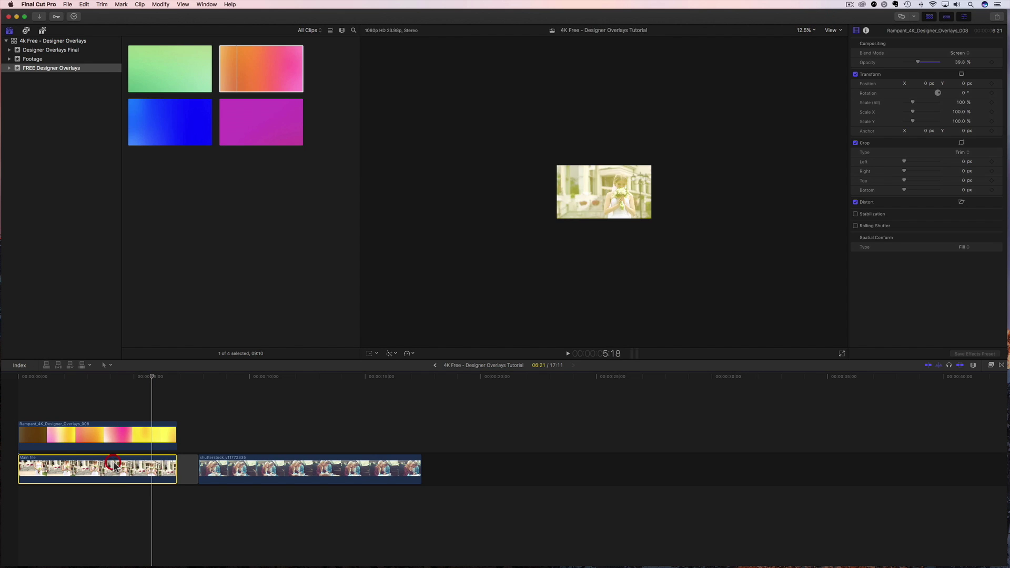
{"action": "left_click", "coordinate": [370, 353]}
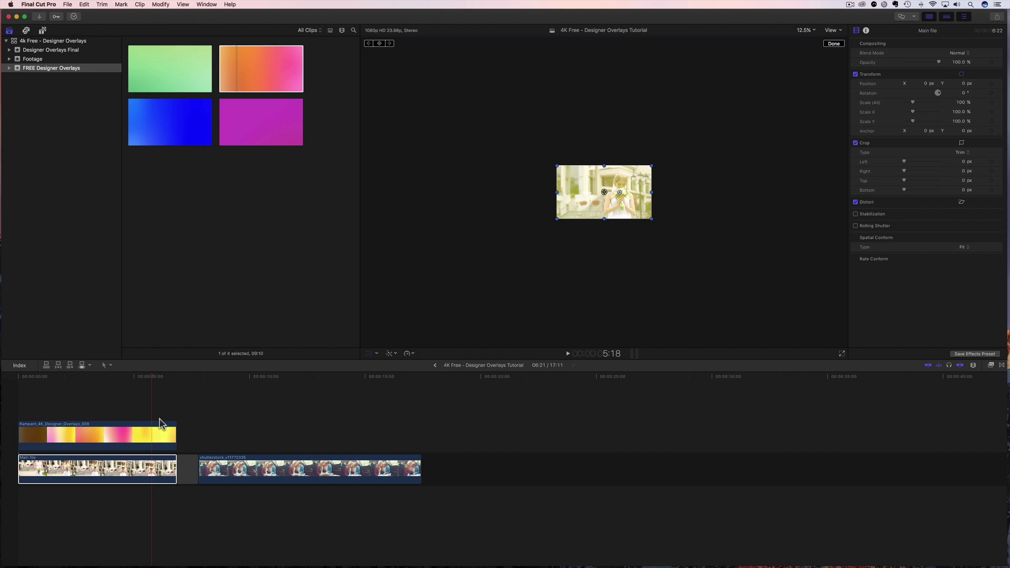
{"action": "left_click", "coordinate": [158, 427]}
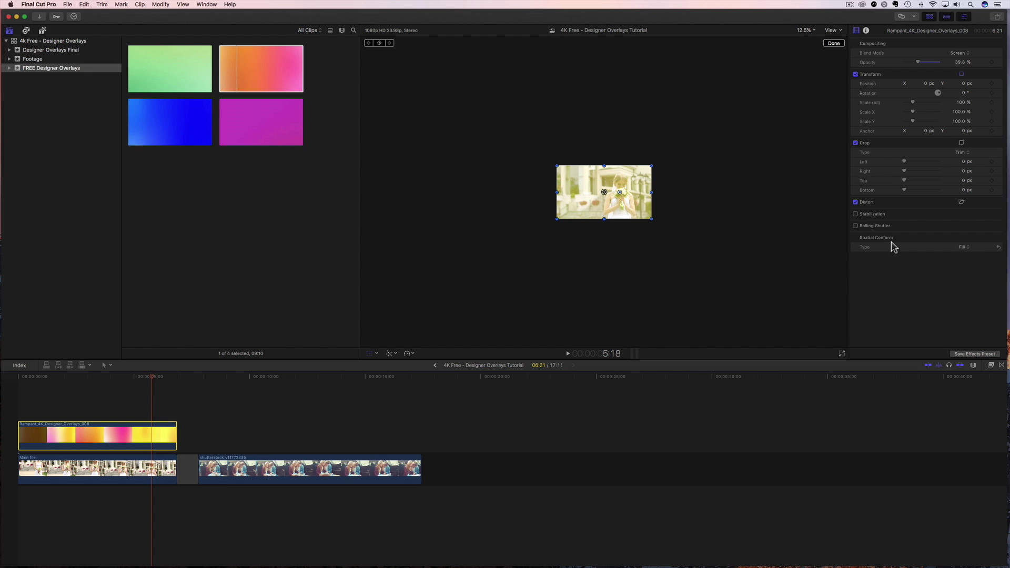
Change overlay 008's Spatial Conform Type from Fill to None to keep its native 4K size.
{"action": "left_click", "coordinate": [964, 247]}
{"action": "left_click", "coordinate": [967, 259]}
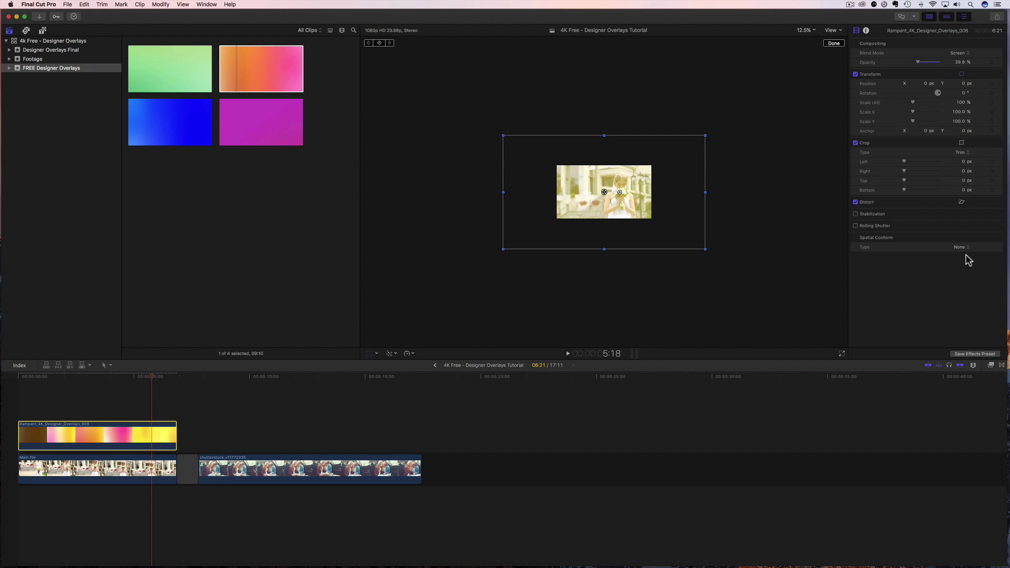
{"action": "left_click", "coordinate": [961, 248]}
{"action": "left_click", "coordinate": [958, 241]}
{"action": "left_click", "coordinate": [967, 248]}
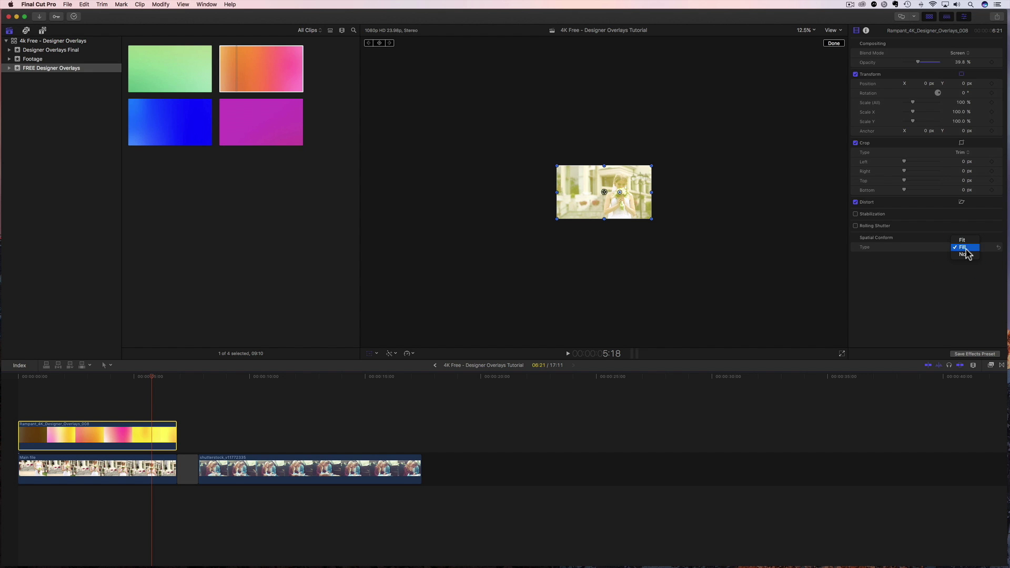
{"action": "left_click", "coordinate": [966, 258]}
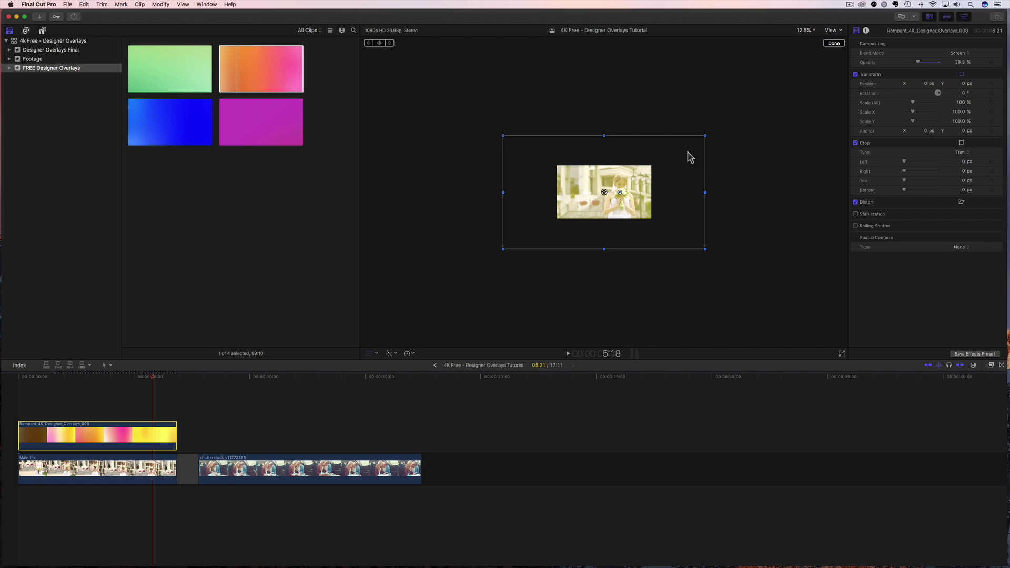
Set the overlay's X position to 0 px, scale it to 91%, and drag it left and down.
{"action": "left_click_drag", "start_coordinate": [927, 84], "coordinate": [900, 76]}
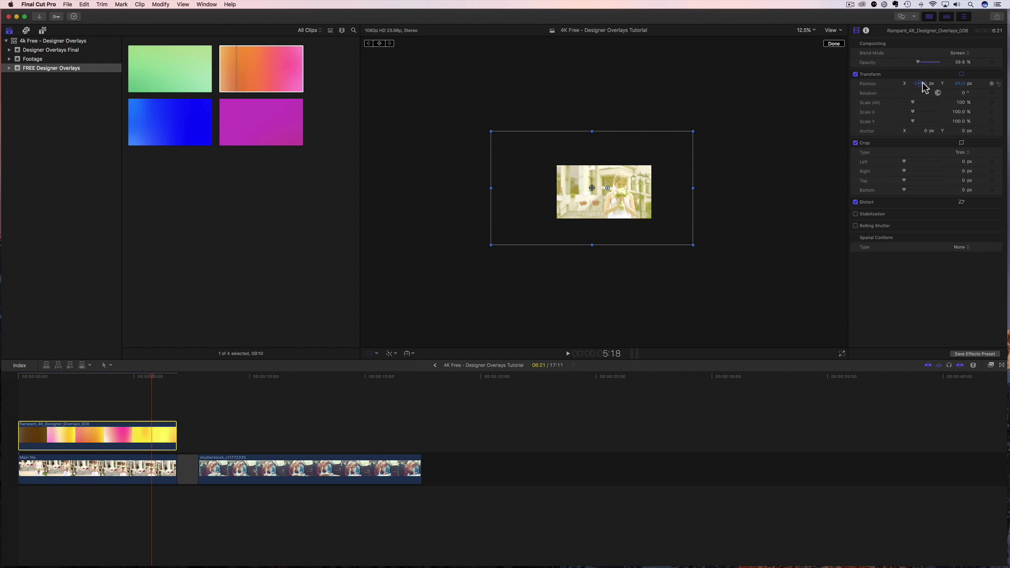
{"action": "double_click", "coordinate": [918, 84]}
{"action": "type", "text": "0"}
{"action": "left_click", "coordinate": [957, 85]}
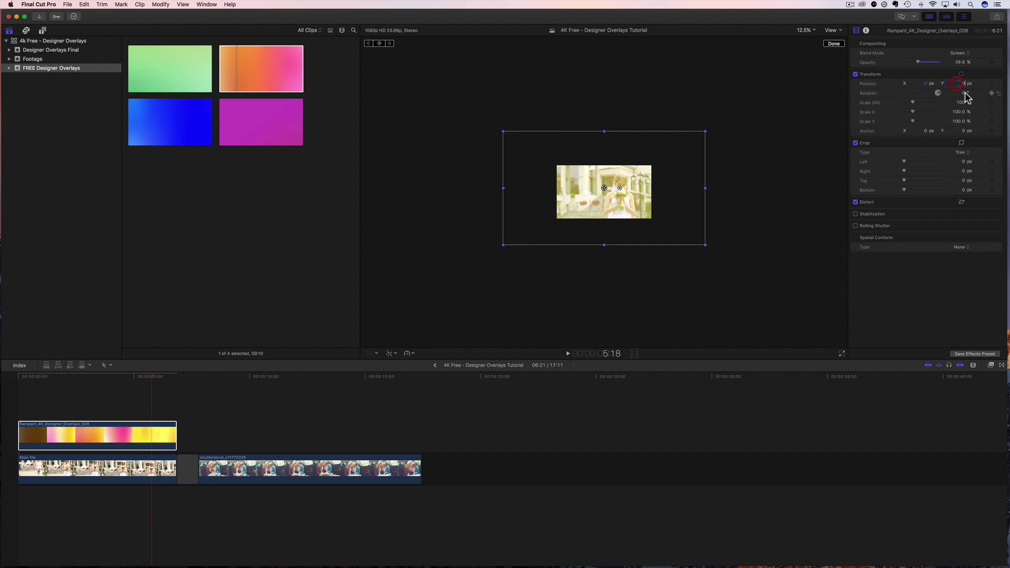
{"action": "left_click_drag", "start_coordinate": [961, 103], "coordinate": [961, 105]}
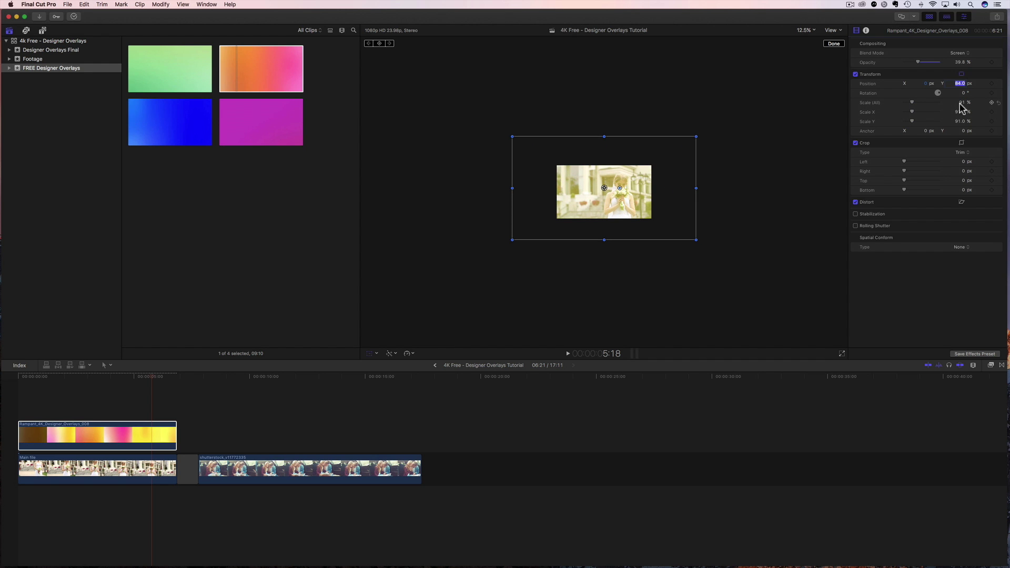
{"action": "left_click_drag", "start_coordinate": [967, 98], "coordinate": [966, 97]}
{"action": "left_click_drag", "start_coordinate": [678, 159], "coordinate": [631, 181]}
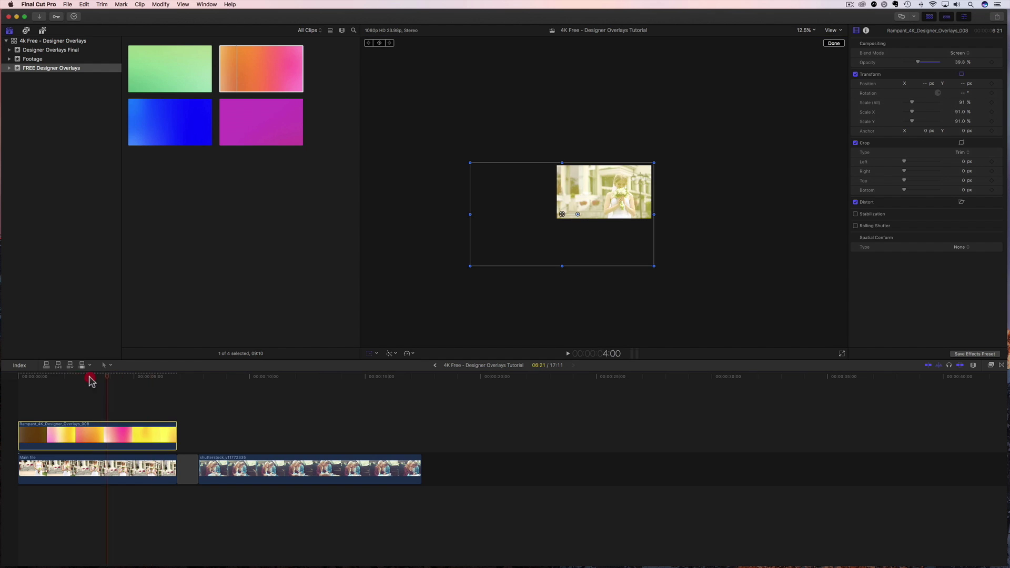
Preview the wedding section, move the overlay up and right, then nudge it slightly left and down.
{"action": "left_click_drag", "start_coordinate": [92, 377], "coordinate": [10, 388]}
{"action": "key", "text": "space"}
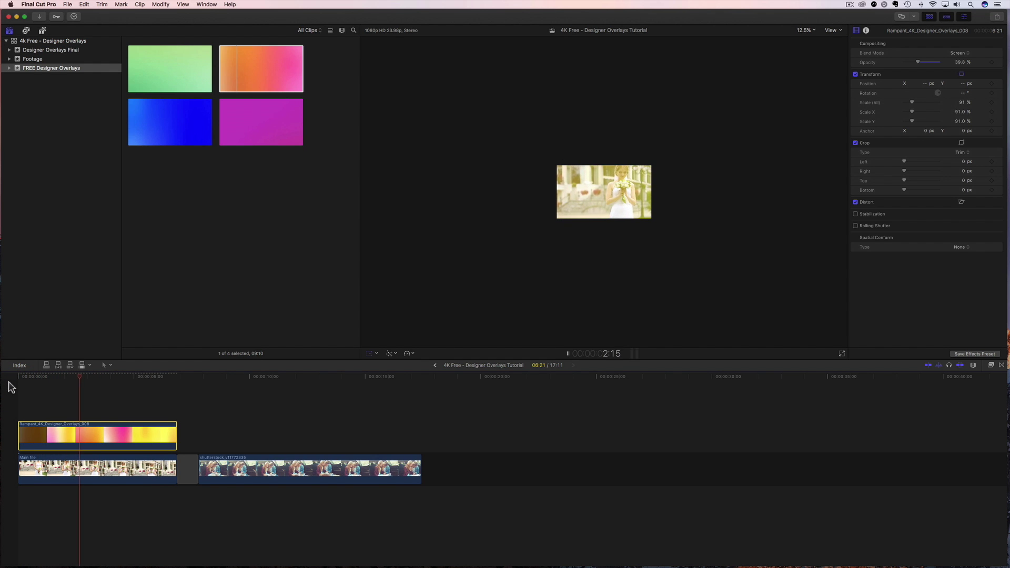
{"action": "key", "text": "space"}
{"action": "left_click_drag", "start_coordinate": [602, 232], "coordinate": [667, 198]}
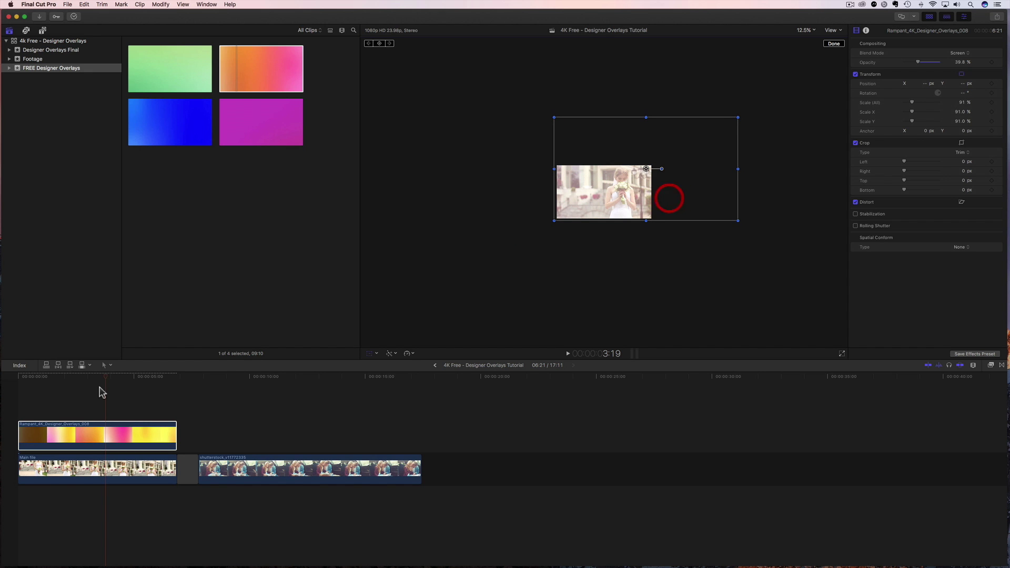
{"action": "left_click", "coordinate": [19, 388]}
{"action": "key", "text": "space"}
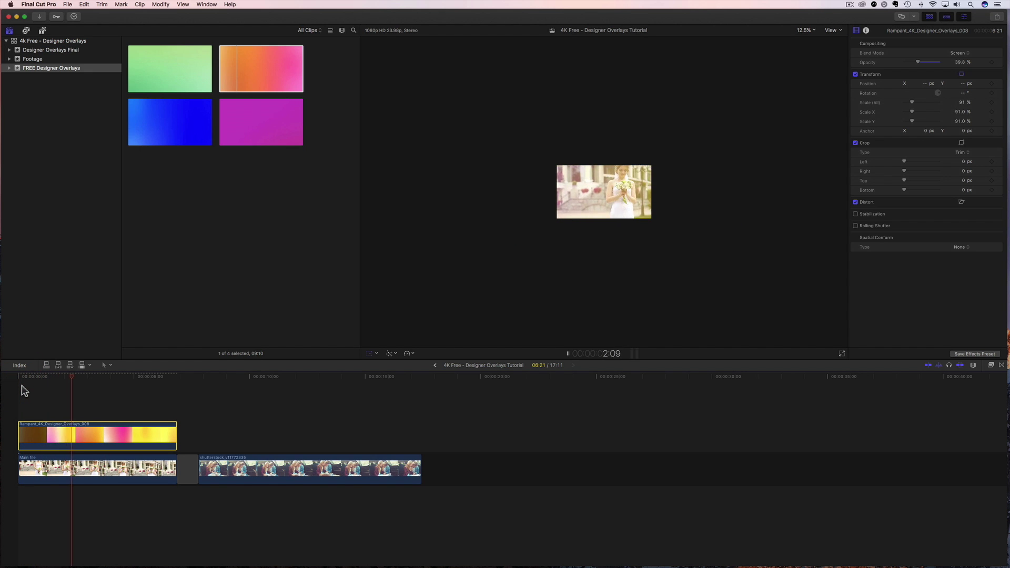
{"action": "key", "text": "space"}
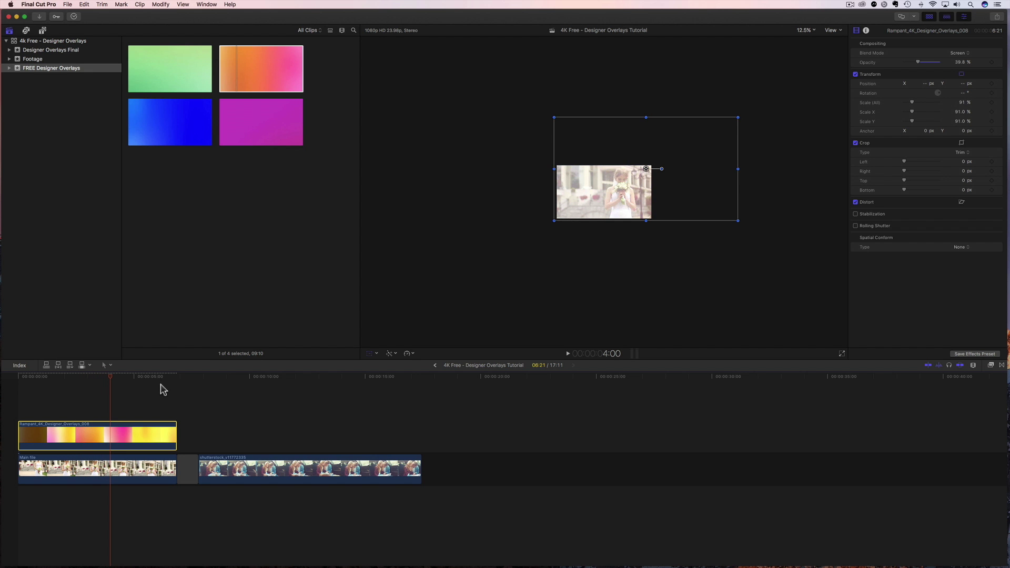
{"action": "left_click_drag", "start_coordinate": [679, 187], "coordinate": [650, 209]}
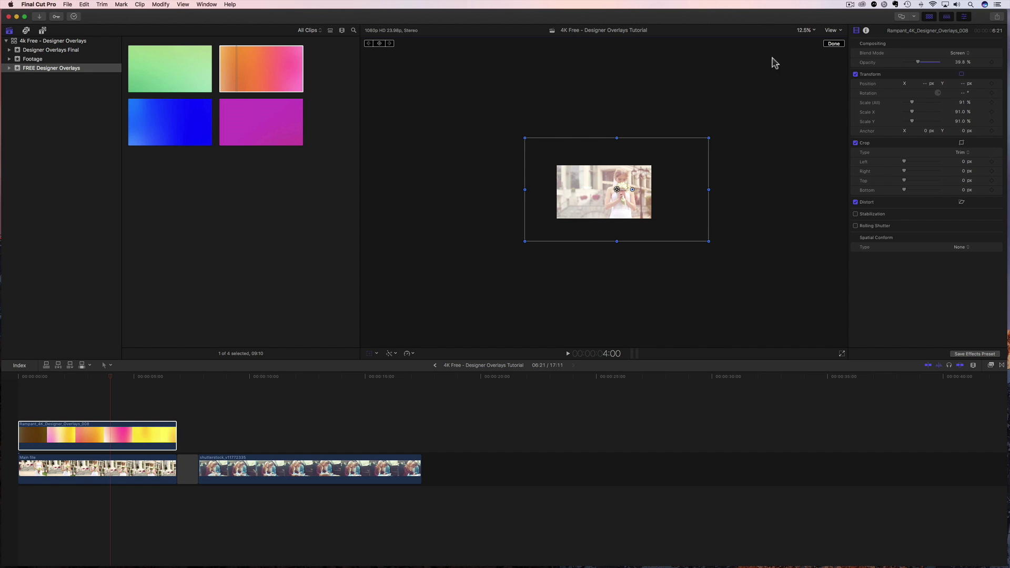
Fit the viewer, place blue overlay 014 above the couple clip, and slightly shorten the couple clip's end.
{"action": "left_click", "coordinate": [805, 30]}
{"action": "left_click", "coordinate": [809, 37]}
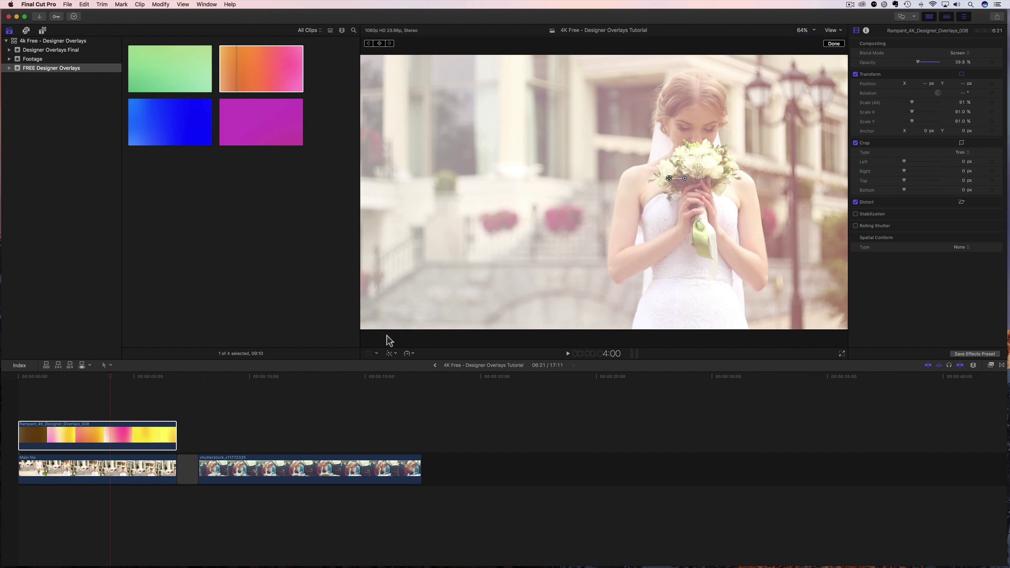
{"action": "left_click", "coordinate": [232, 383]}
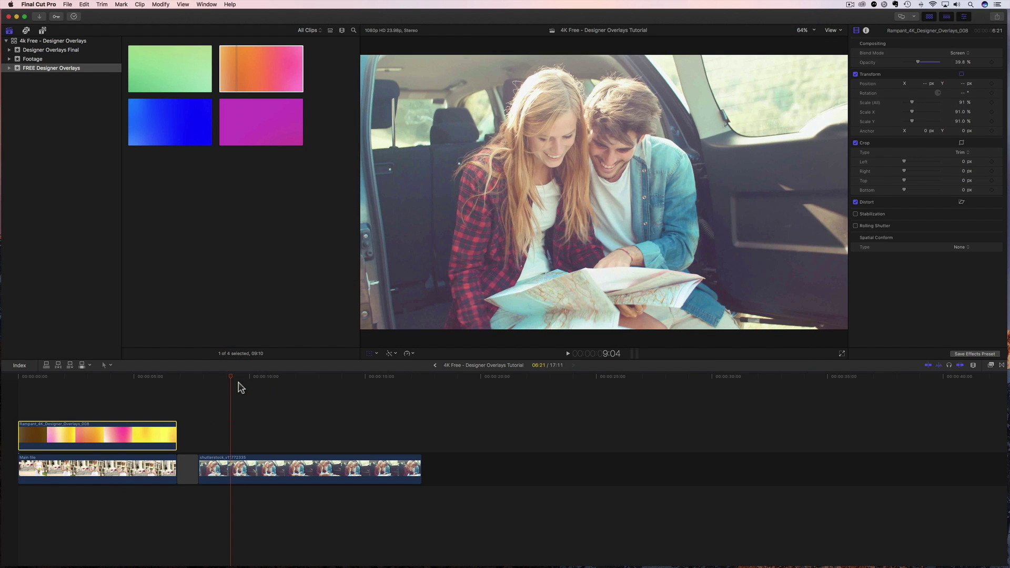
{"action": "left_click_drag", "start_coordinate": [160, 132], "coordinate": [203, 424]}
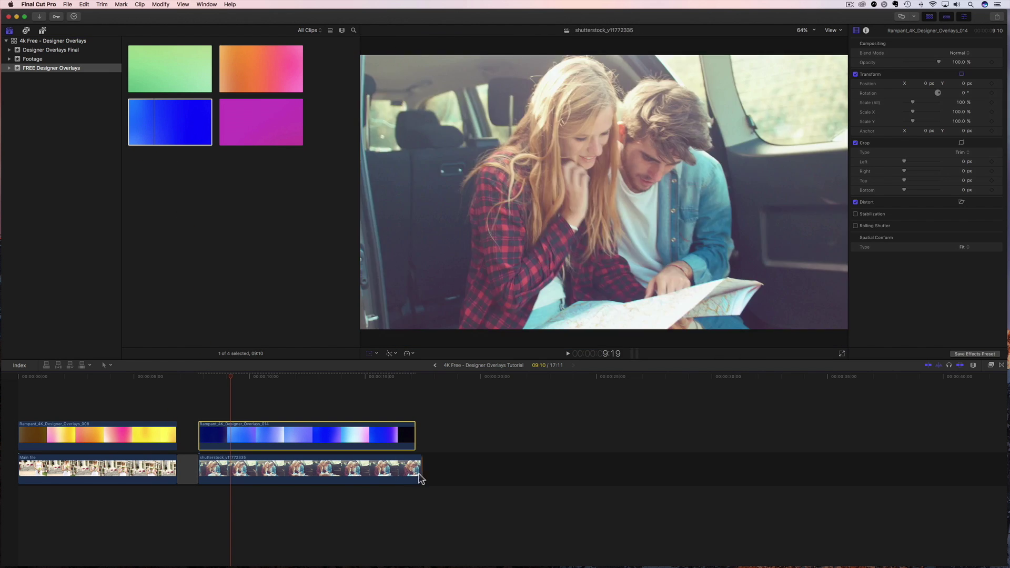
{"action": "left_click_drag", "start_coordinate": [419, 458], "coordinate": [413, 447]}
Set overlay 014's blend mode to Screen with Fill conform, then preview the couple section.
{"action": "left_click", "coordinate": [239, 437]}
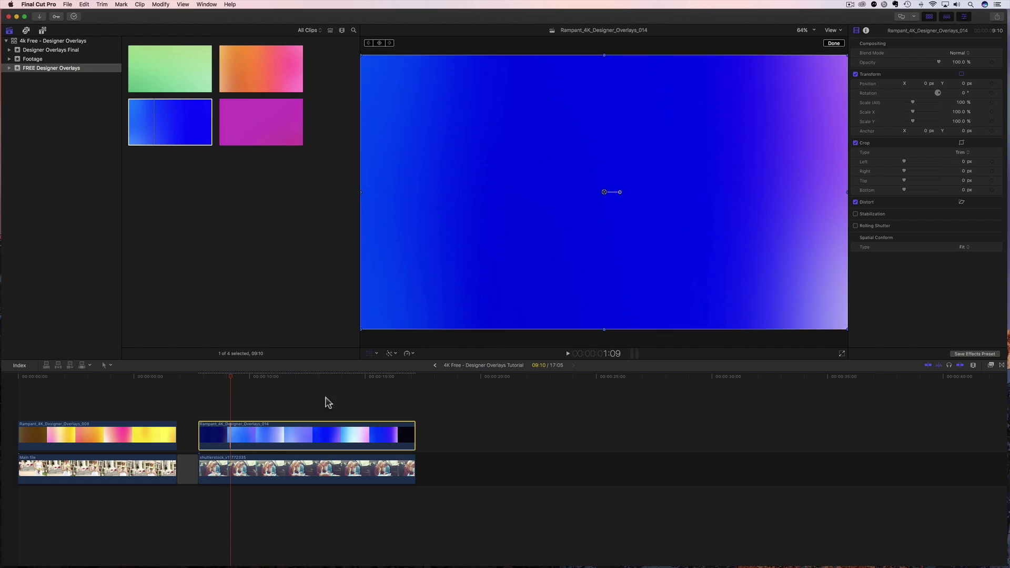
{"action": "left_click", "coordinate": [960, 52]}
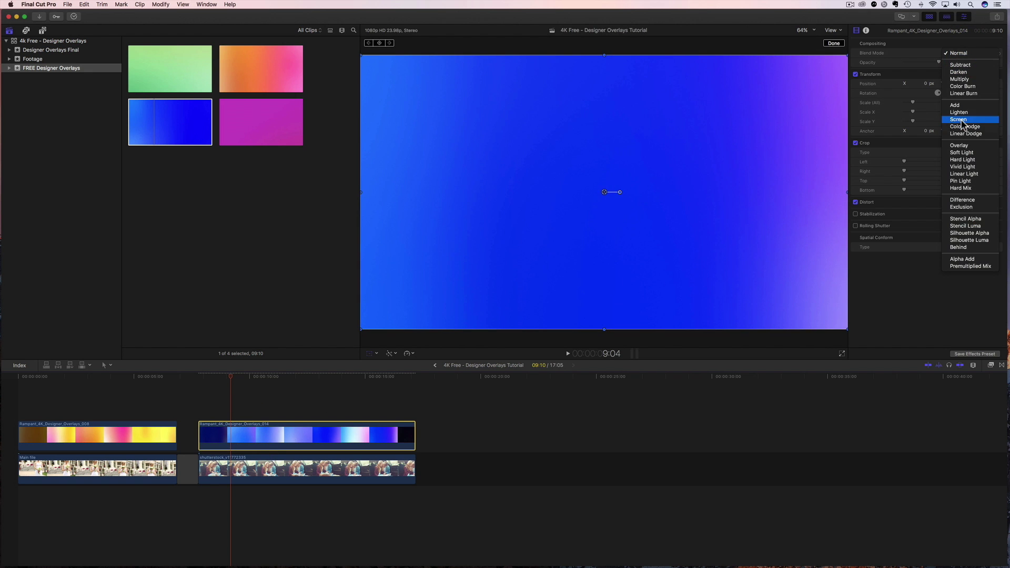
{"action": "left_click", "coordinate": [959, 119]}
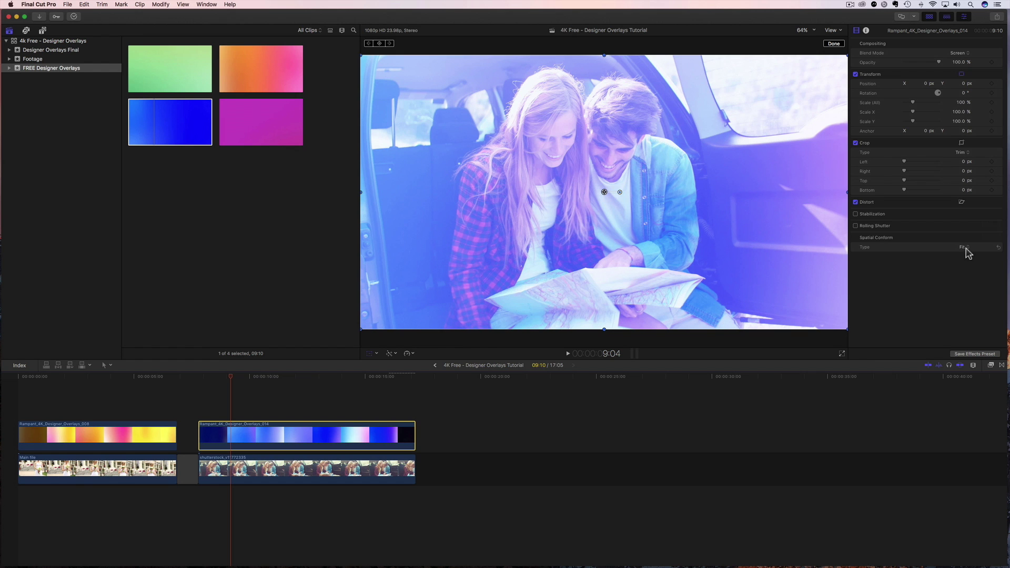
{"action": "left_click", "coordinate": [966, 247]}
{"action": "left_click", "coordinate": [964, 255]}
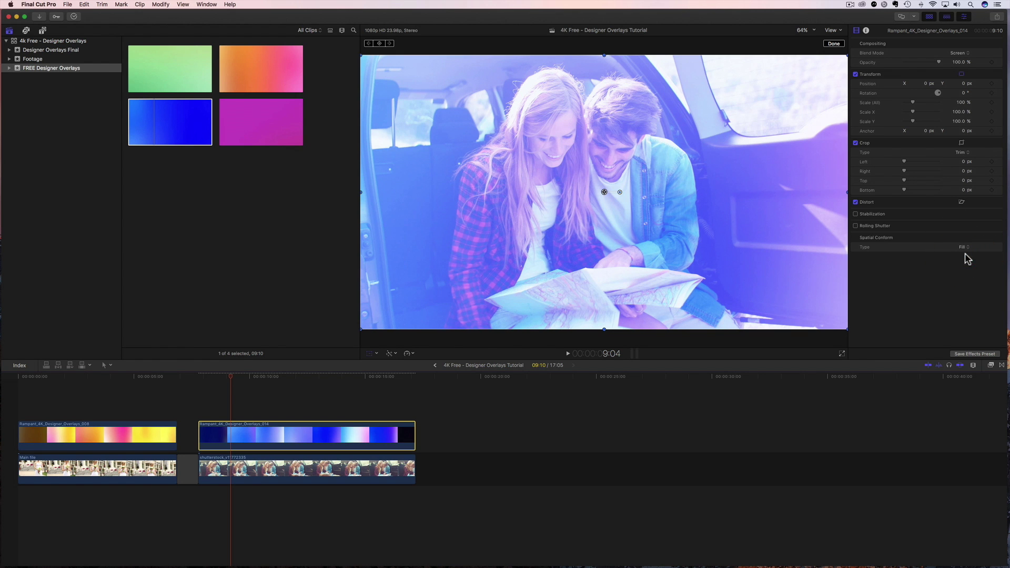
{"action": "left_click", "coordinate": [199, 383]}
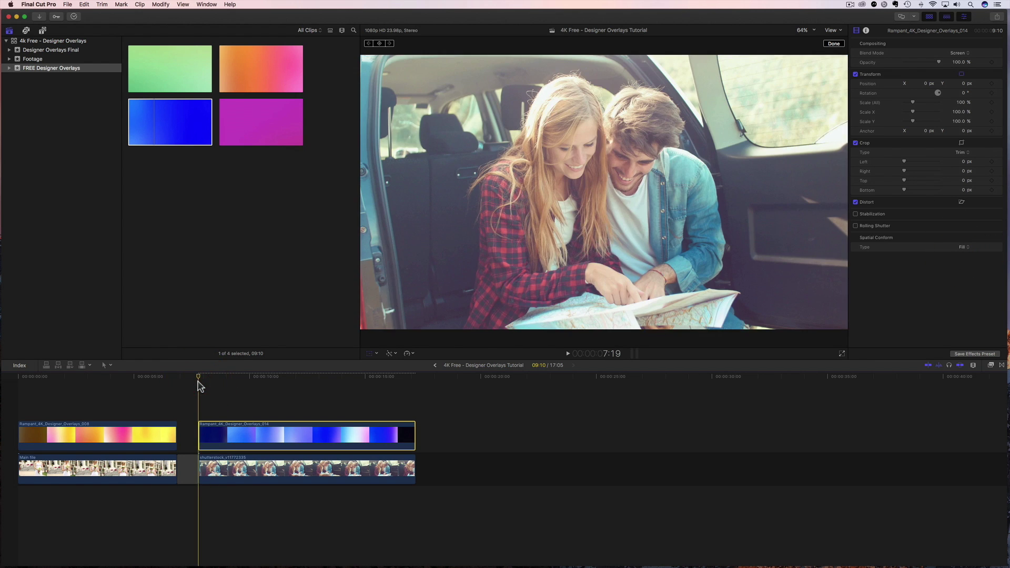
{"action": "key", "text": "space"}
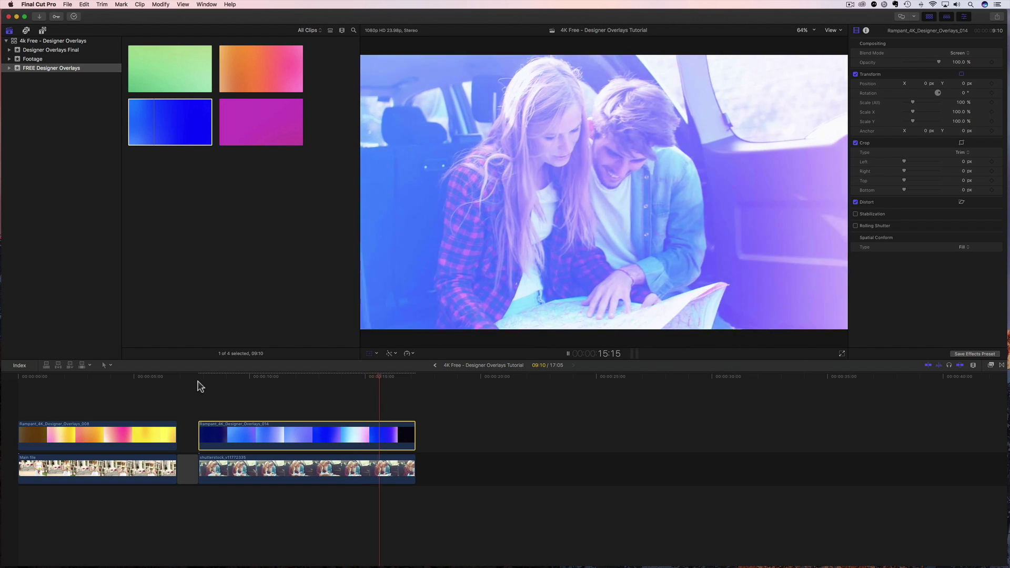
Replay the couple clip from 7:19 to check the blue overlay at 56.16% opacity.
{"action": "key", "text": "space"}
{"action": "left_click", "coordinate": [200, 377]}
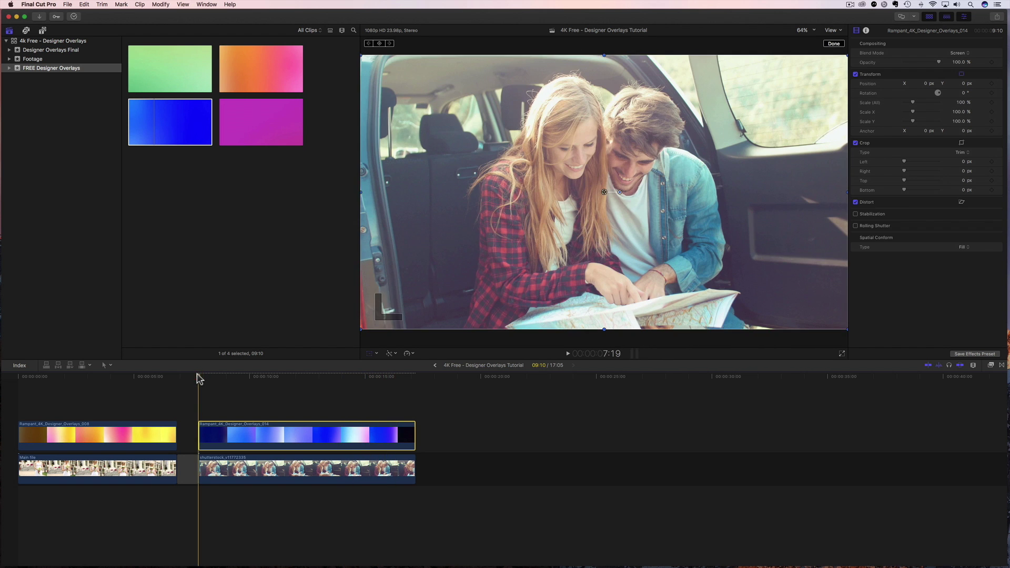
{"action": "key", "text": "space"}
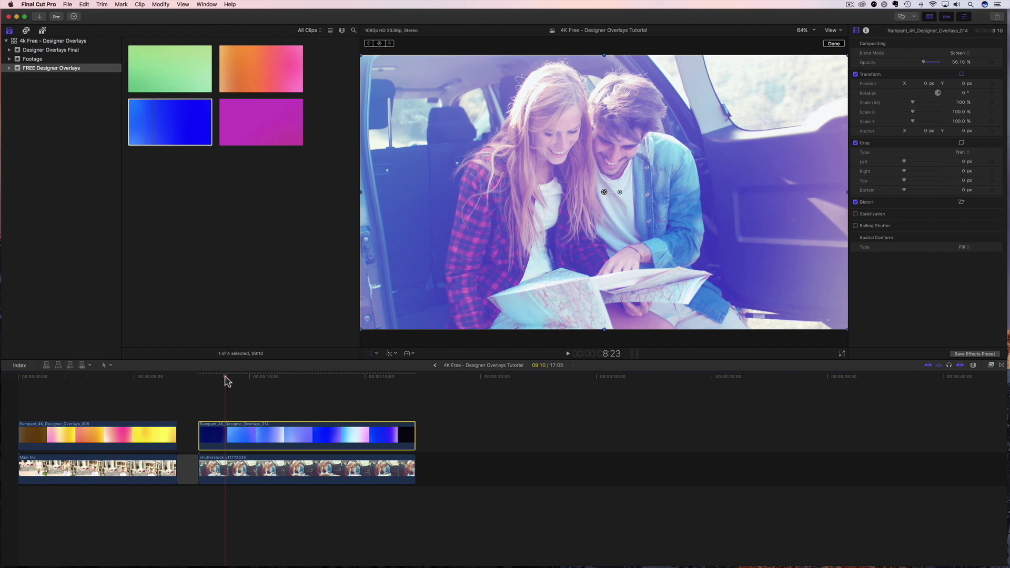
{"action": "left_click", "coordinate": [199, 379]}
{"action": "key", "text": "space"}
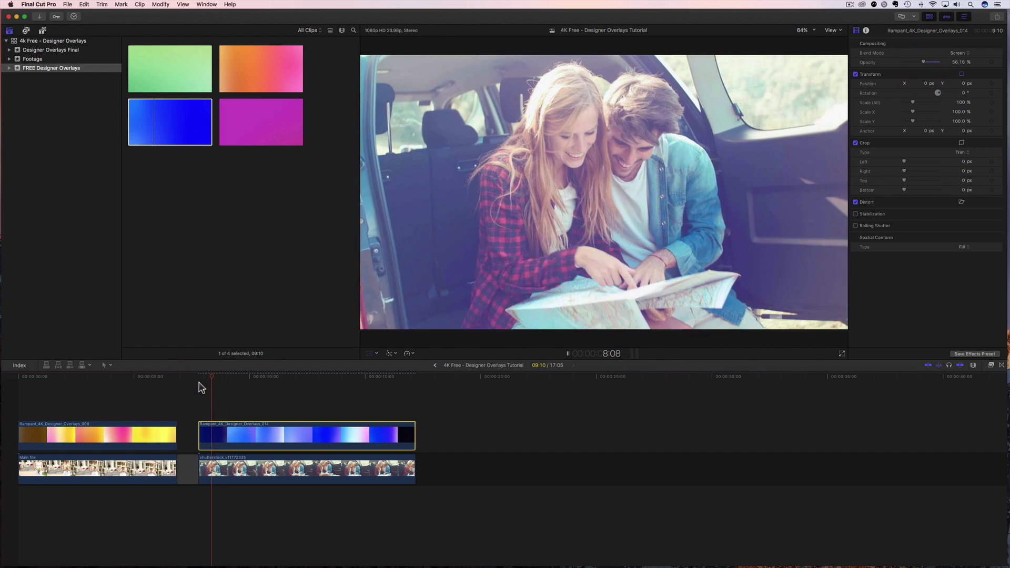